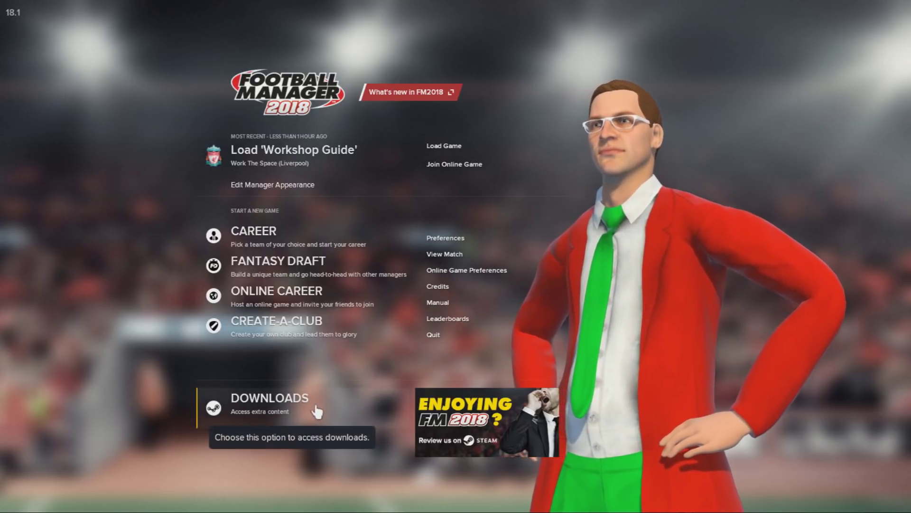
Go to Downloads, show the installed Steam Workshop add-ons, and open the Workshop.
{"action": "left_click", "coordinate": [285, 417]}
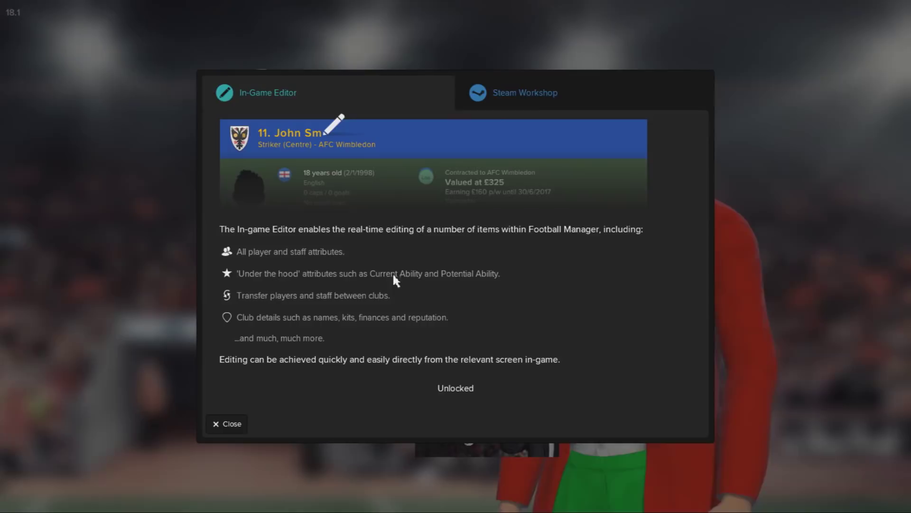
{"action": "left_click", "coordinate": [476, 93]}
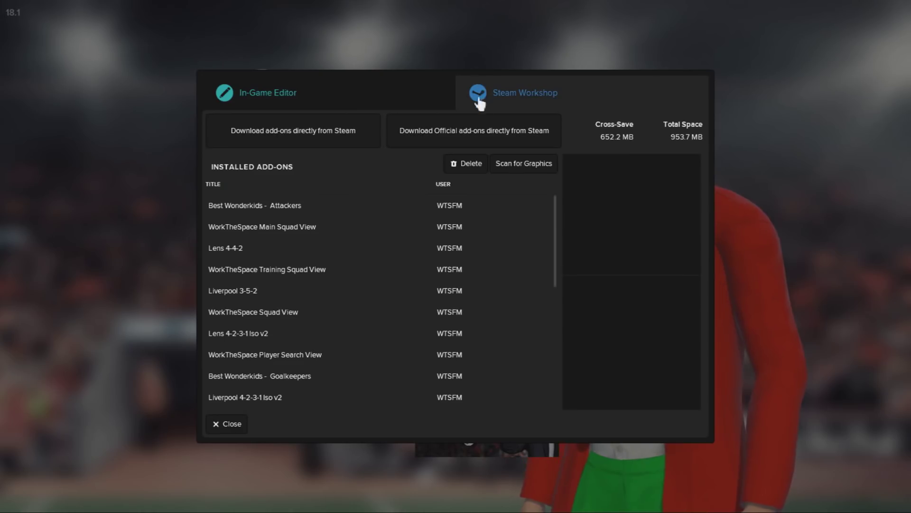
{"action": "left_click", "coordinate": [313, 137]}
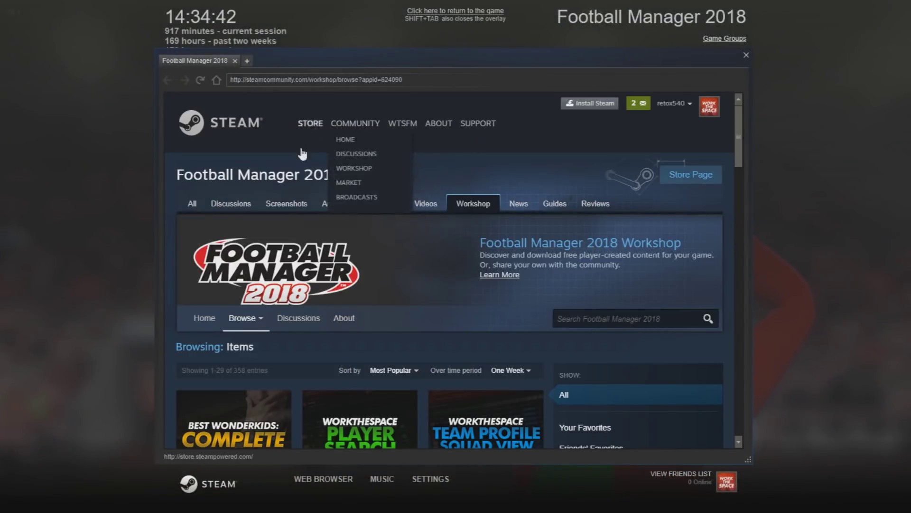
Go to the Football Manager 2018 Workshop home and filter items by the Views tag.
{"action": "scroll", "coordinate": [371, 364], "scroll_direction": "down", "scroll_amount": 1}
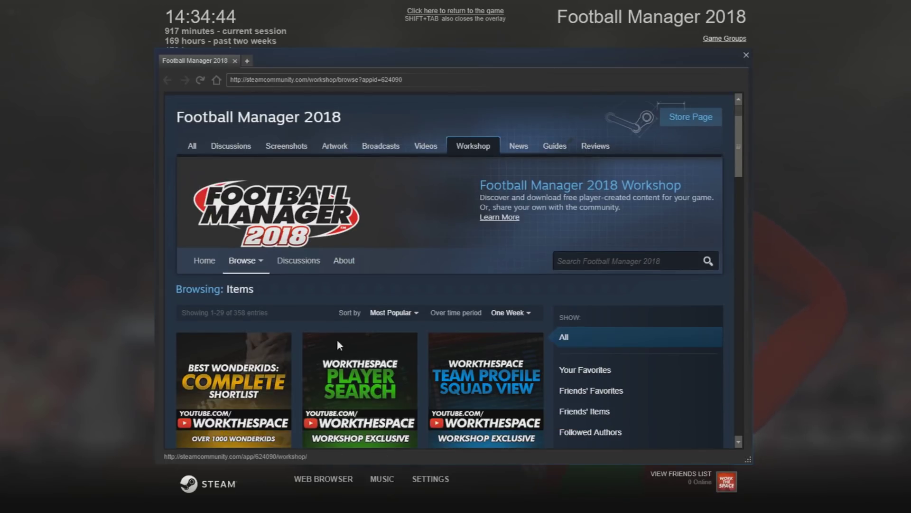
{"action": "left_click", "coordinate": [192, 262]}
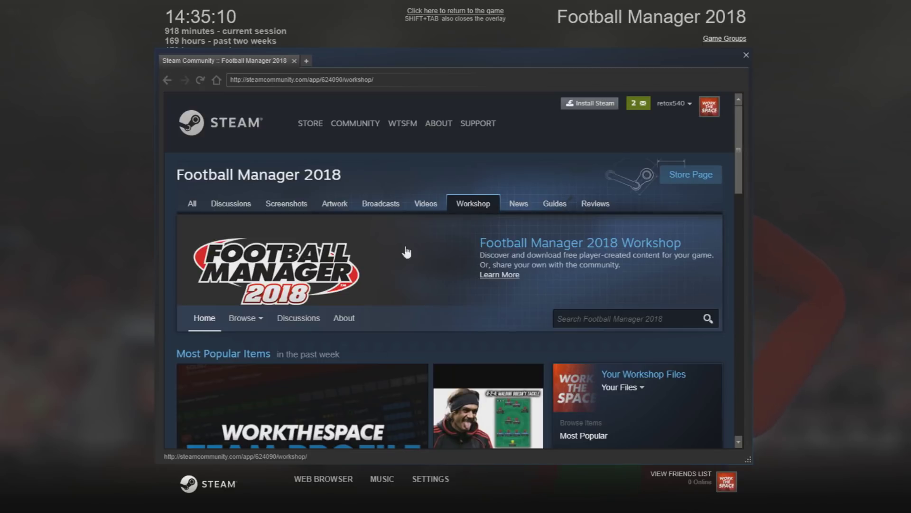
{"action": "scroll", "coordinate": [371, 317], "scroll_direction": "down", "scroll_amount": 3}
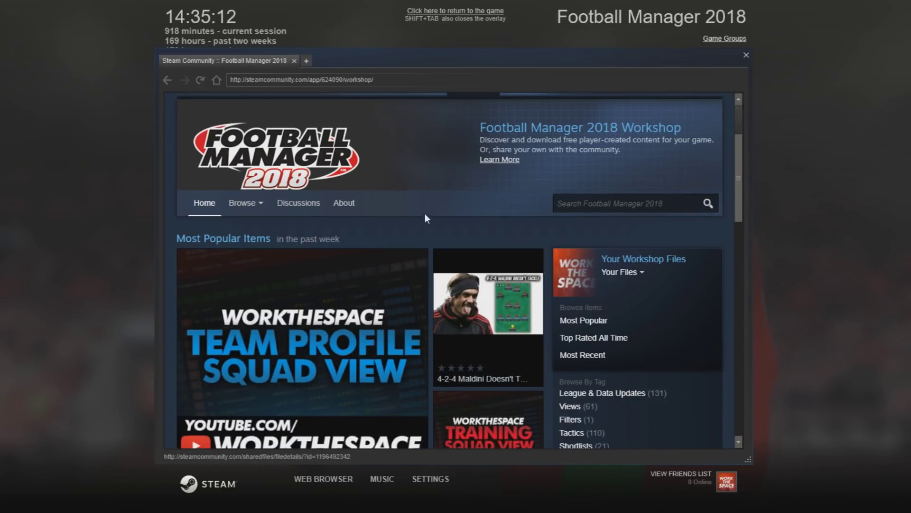
{"action": "scroll", "coordinate": [336, 204], "scroll_direction": "down", "scroll_amount": 3}
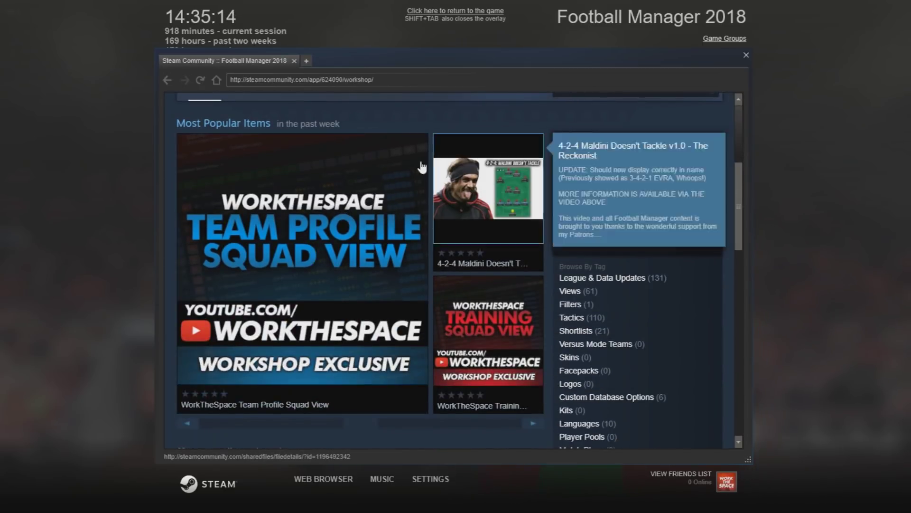
{"action": "scroll", "coordinate": [636, 304], "scroll_direction": "down", "scroll_amount": 1}
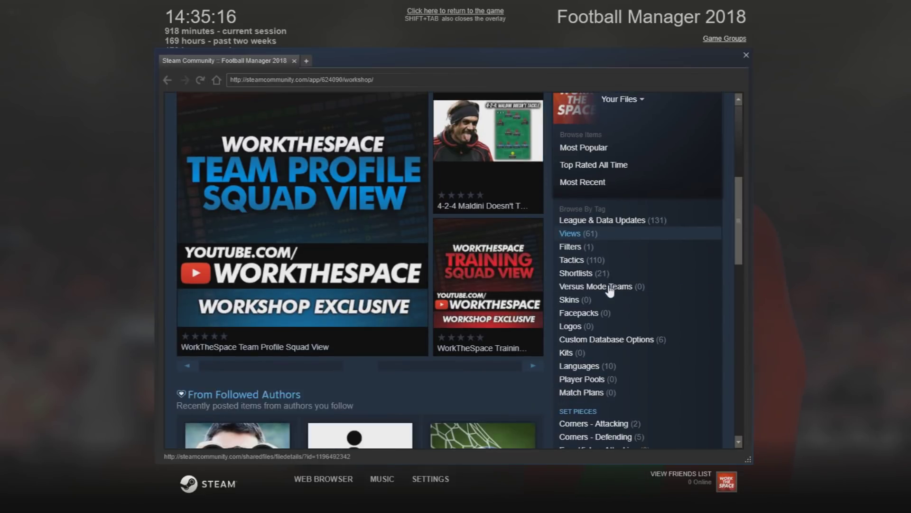
{"action": "left_click", "coordinate": [570, 235]}
Add the Shortlists tag, then remove both tag filters to show all 358 items.
{"action": "scroll", "coordinate": [496, 281], "scroll_direction": "down", "scroll_amount": 3}
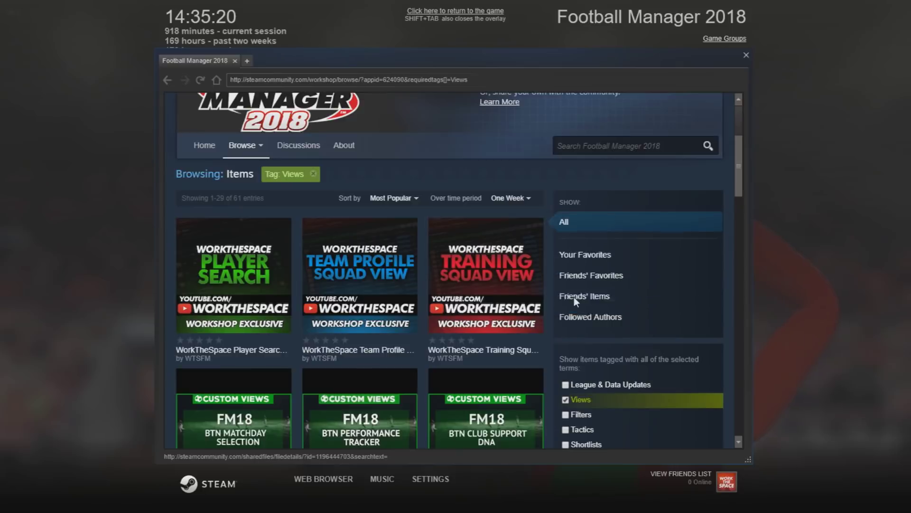
{"action": "scroll", "coordinate": [577, 304], "scroll_direction": "down", "scroll_amount": 2}
{"action": "left_click", "coordinate": [583, 332]}
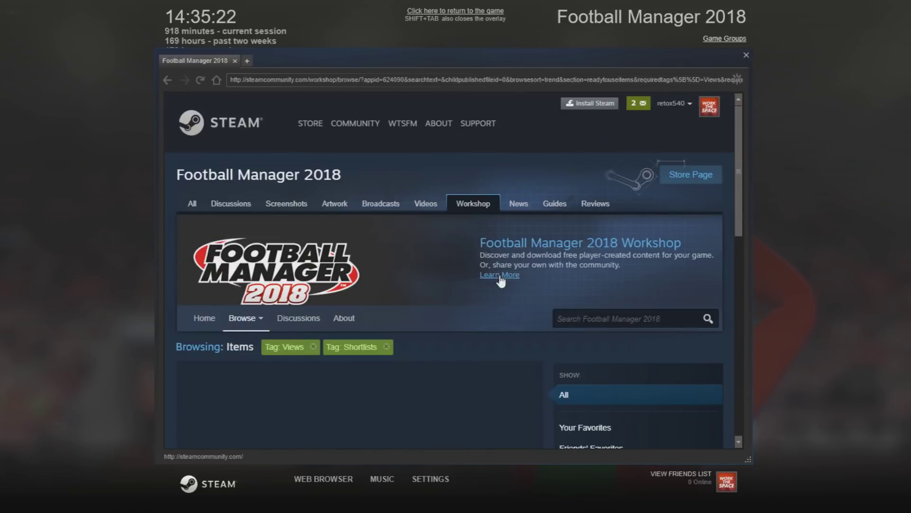
{"action": "scroll", "coordinate": [334, 195], "scroll_direction": "down", "scroll_amount": 3}
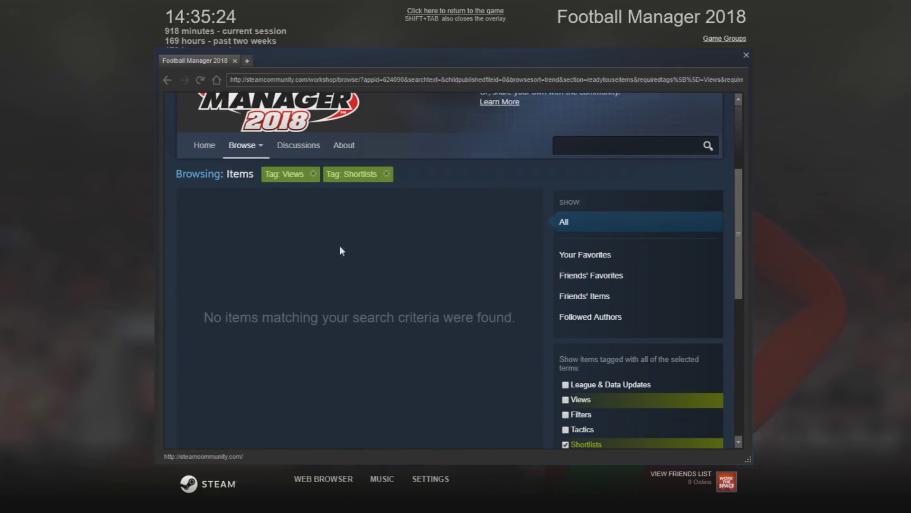
{"action": "left_click", "coordinate": [580, 399]}
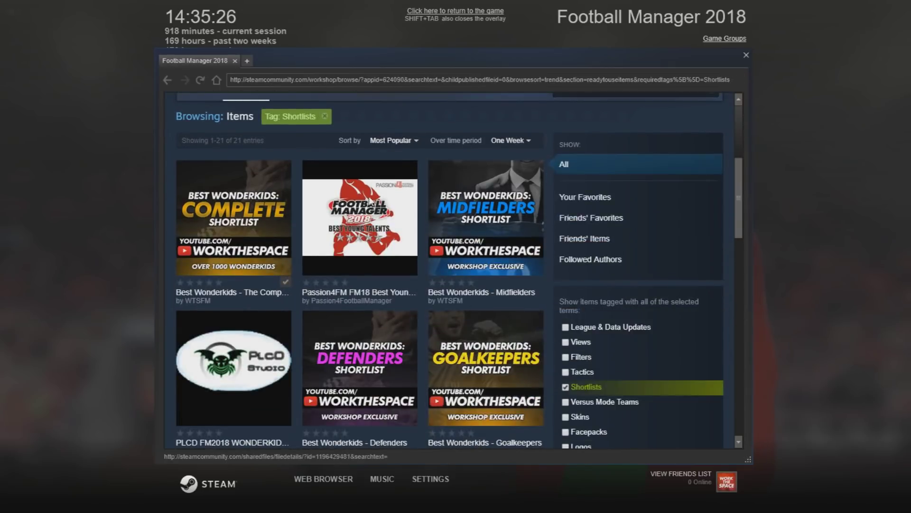
{"action": "scroll", "coordinate": [582, 194], "scroll_direction": "up", "scroll_amount": 2}
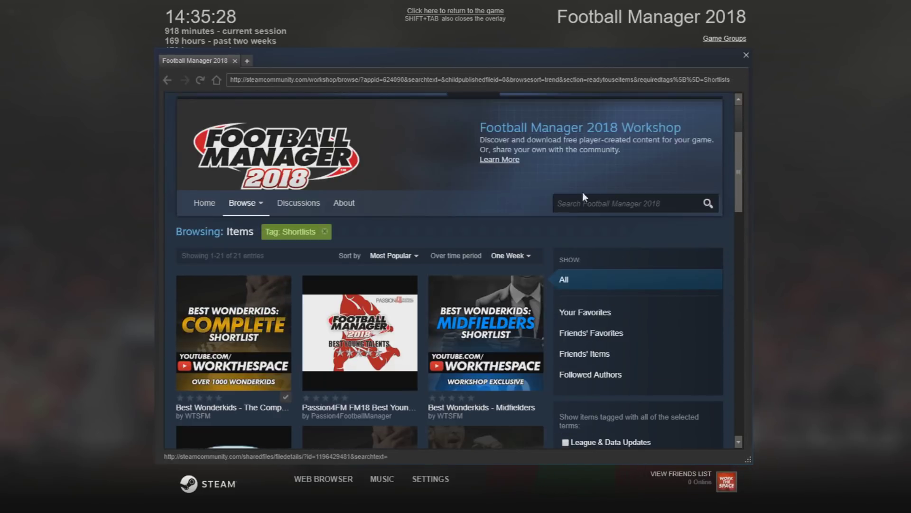
{"action": "left_click", "coordinate": [324, 232]}
{"action": "left_click", "coordinate": [618, 318]}
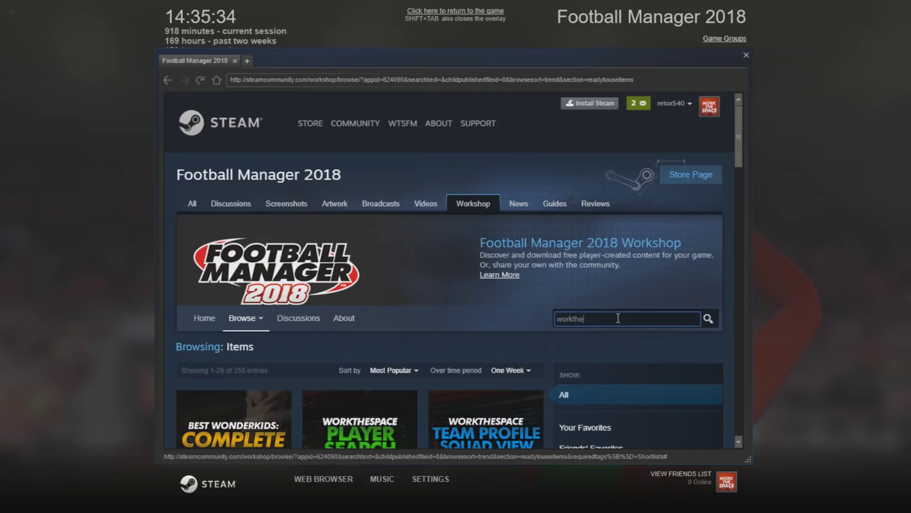
Search the Workshop for workthespace and open the 4-3-3 Fluid Attack item.
{"action": "key", "text": "Return"}
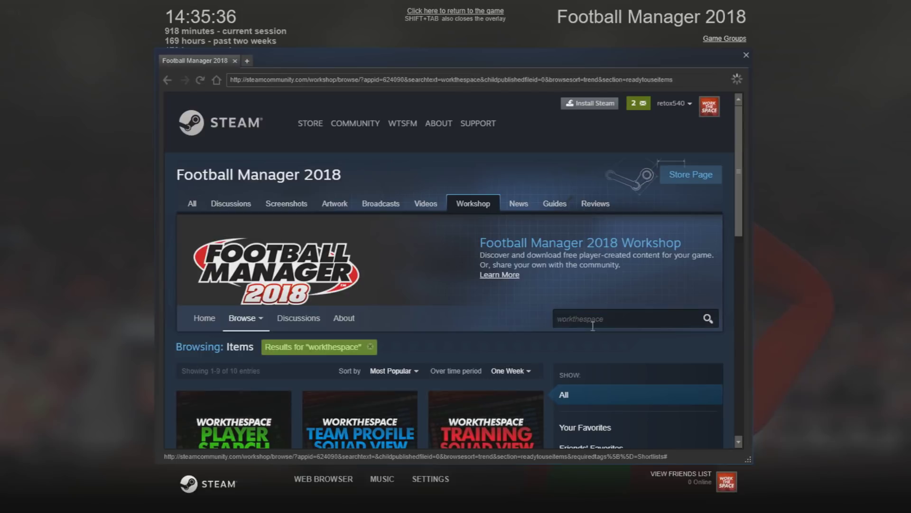
{"action": "scroll", "coordinate": [423, 271], "scroll_direction": "down", "scroll_amount": 2}
{"action": "left_click", "coordinate": [392, 256]}
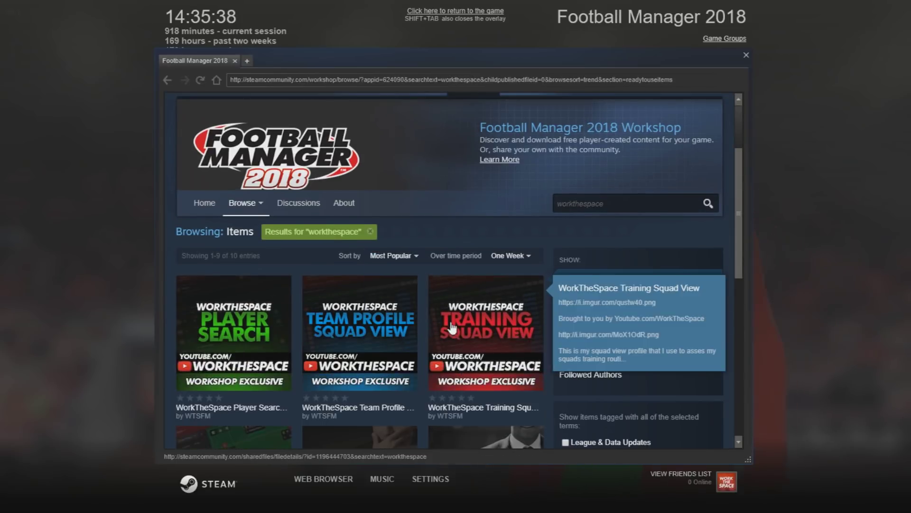
{"action": "scroll", "coordinate": [363, 328], "scroll_direction": "down", "scroll_amount": 2}
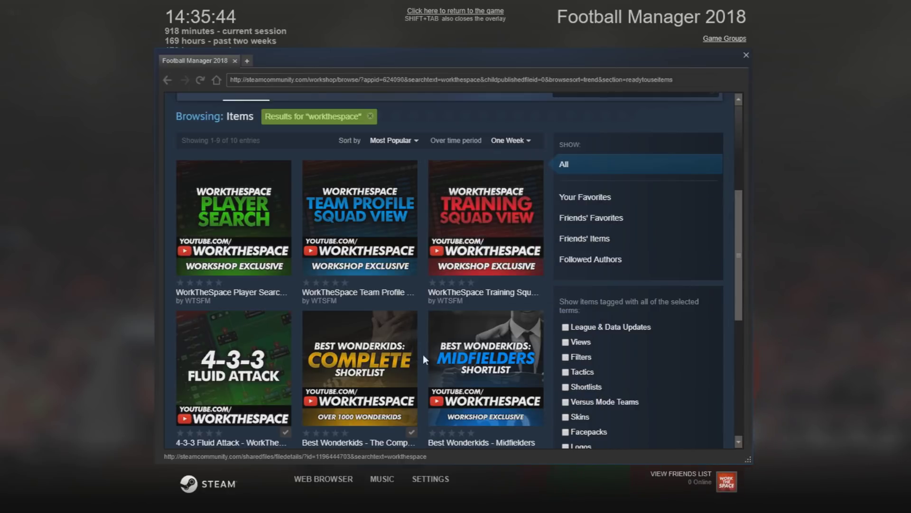
{"action": "left_click", "coordinate": [245, 362]}
Unsubscribe and resubscribe to the 4-3-3 Fluid Attack - WorkTheSpace tactic.
{"action": "scroll", "coordinate": [421, 254], "scroll_direction": "down", "scroll_amount": 7}
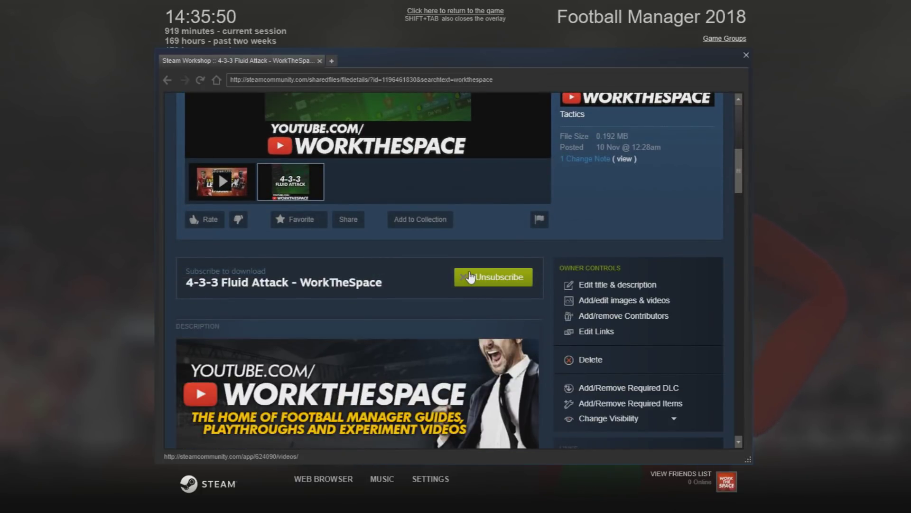
{"action": "left_click", "coordinate": [464, 285]}
{"action": "left_click", "coordinate": [495, 278]}
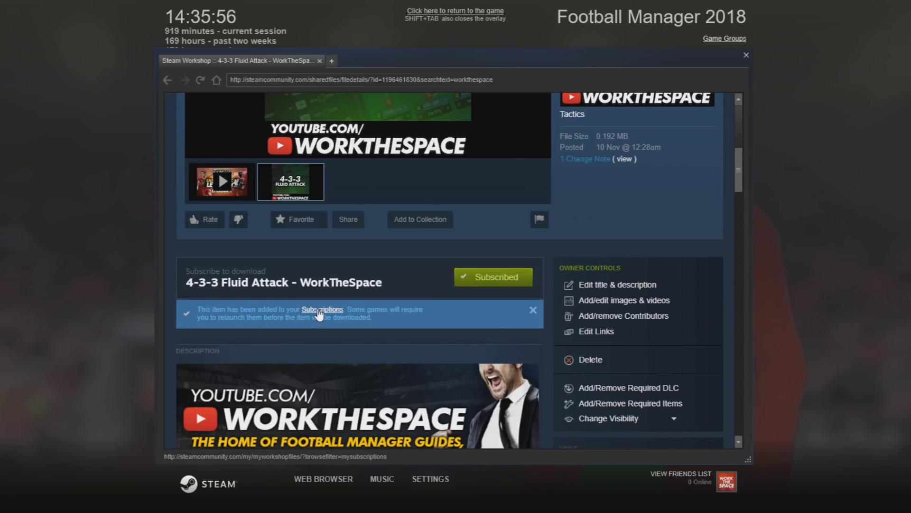
{"action": "left_click_drag", "start_coordinate": [403, 309], "coordinate": [283, 318]}
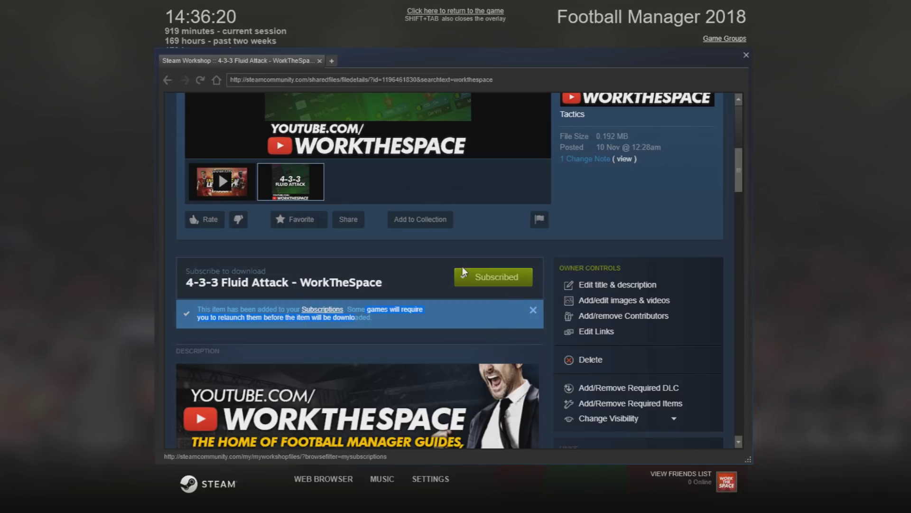
Check the Team Profile Squad View, then subscribe to the WorkTheSpace Training Squad View.
{"action": "left_click", "coordinate": [168, 79]}
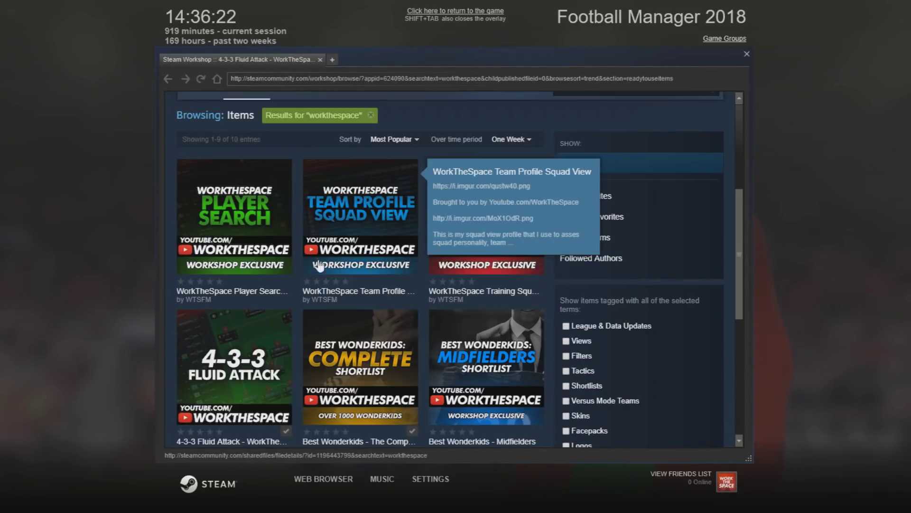
{"action": "left_click", "coordinate": [373, 210]}
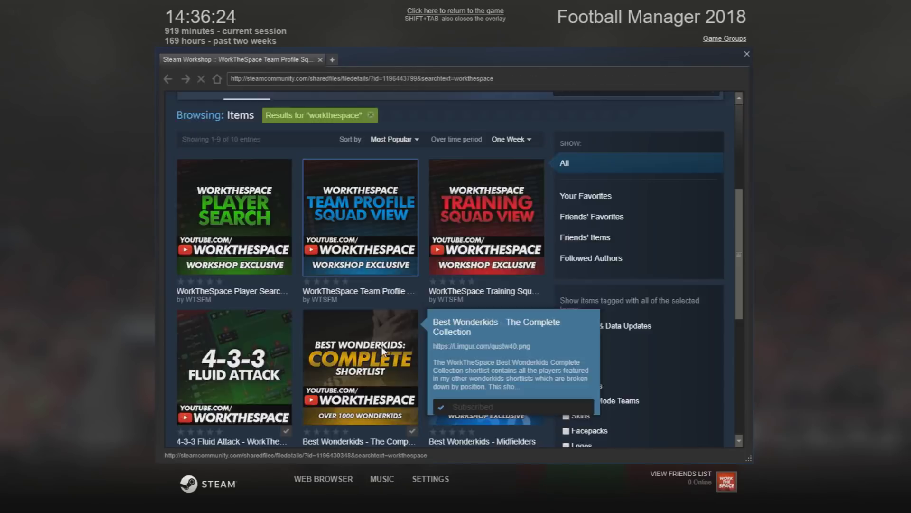
{"action": "scroll", "coordinate": [479, 342], "scroll_direction": "down", "scroll_amount": 4}
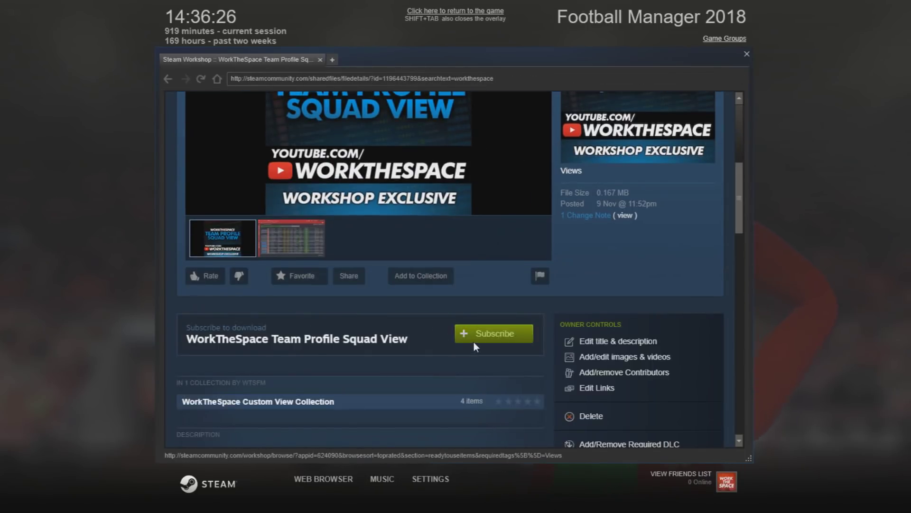
{"action": "left_click", "coordinate": [169, 79]}
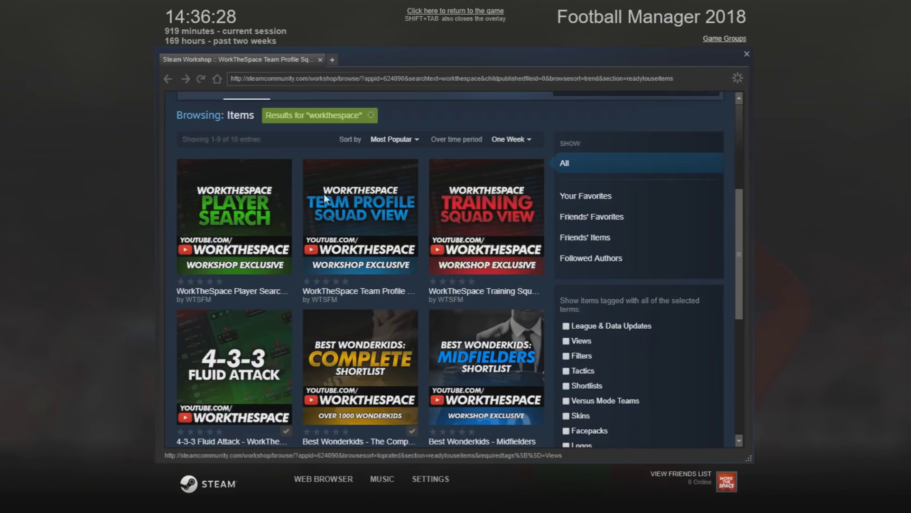
{"action": "left_click", "coordinate": [464, 260]}
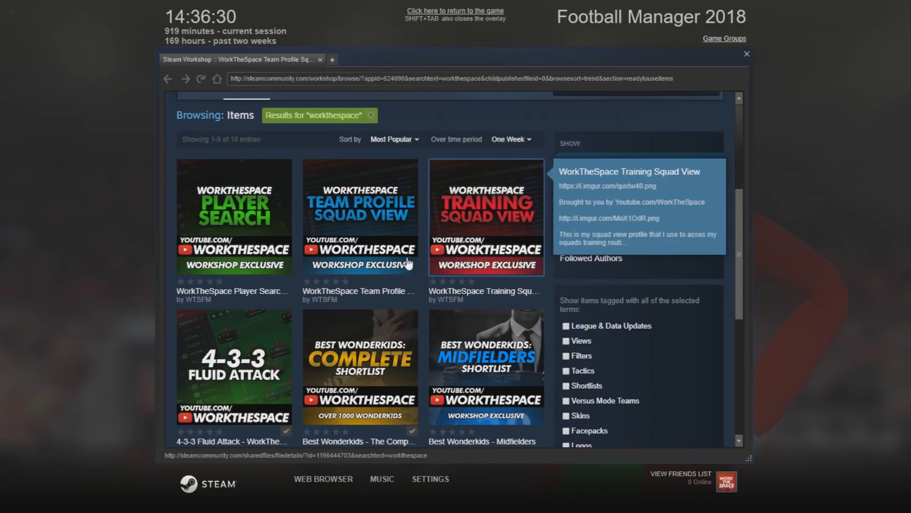
{"action": "scroll", "coordinate": [395, 299], "scroll_direction": "down", "scroll_amount": 3}
{"action": "scroll", "coordinate": [440, 326], "scroll_direction": "down", "scroll_amount": 2}
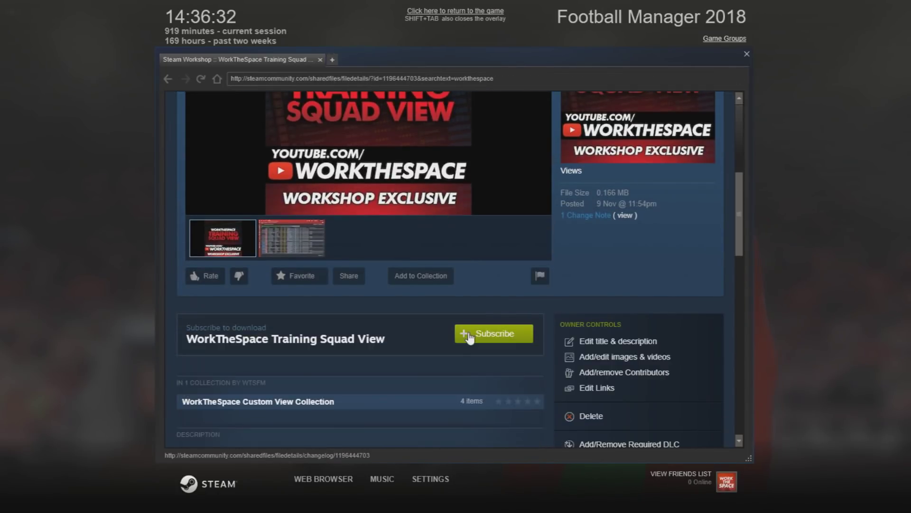
{"action": "left_click", "coordinate": [470, 345]}
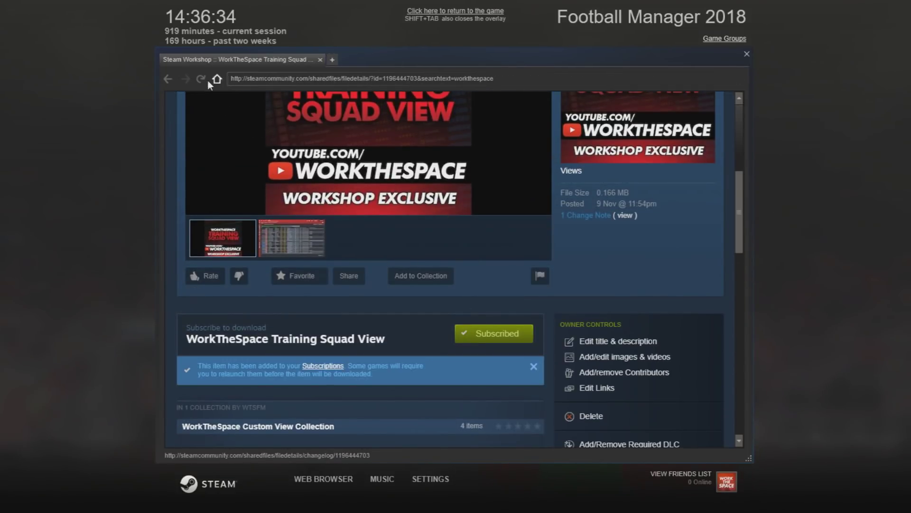
Open Best Wonderkids - The Complete Collection and confirm it is subscribed.
{"action": "left_click", "coordinate": [169, 79]}
{"action": "scroll", "coordinate": [427, 261], "scroll_direction": "down", "scroll_amount": 2}
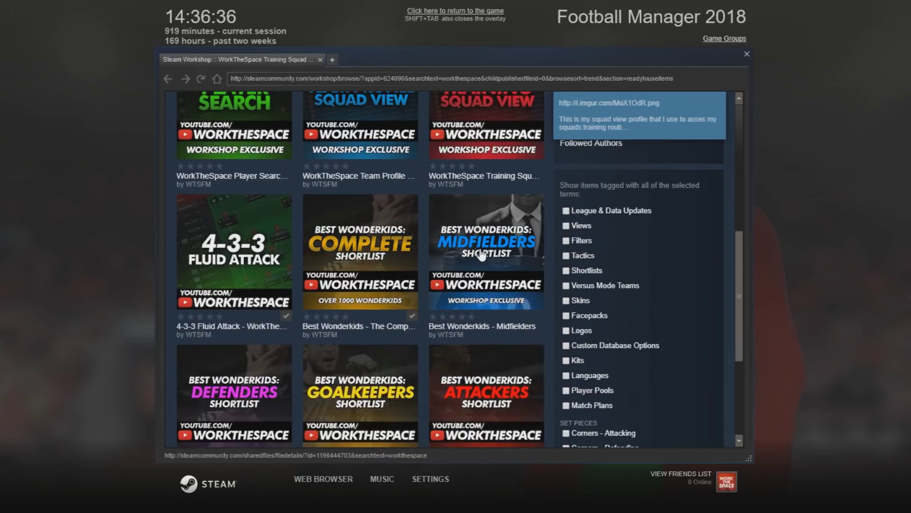
{"action": "left_click", "coordinate": [375, 266]}
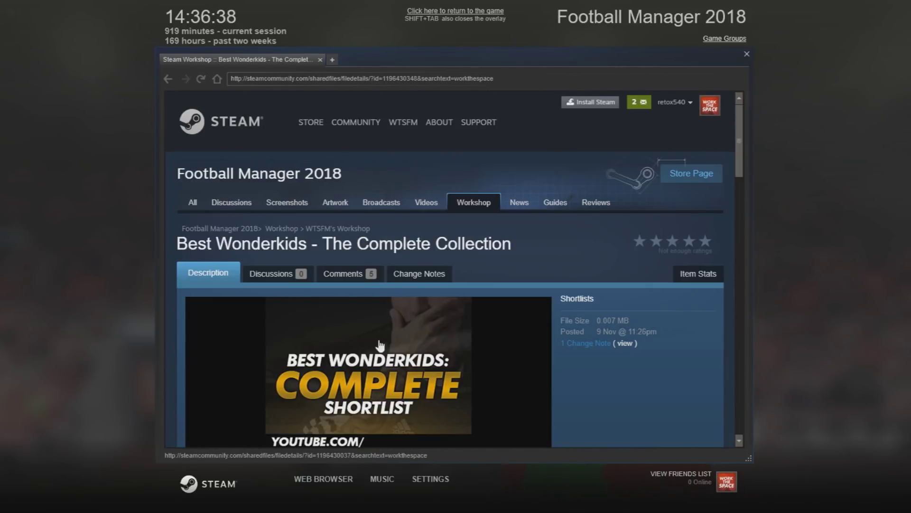
{"action": "scroll", "coordinate": [420, 280], "scroll_direction": "down", "scroll_amount": 2}
{"action": "scroll", "coordinate": [417, 263], "scroll_direction": "down", "scroll_amount": 1}
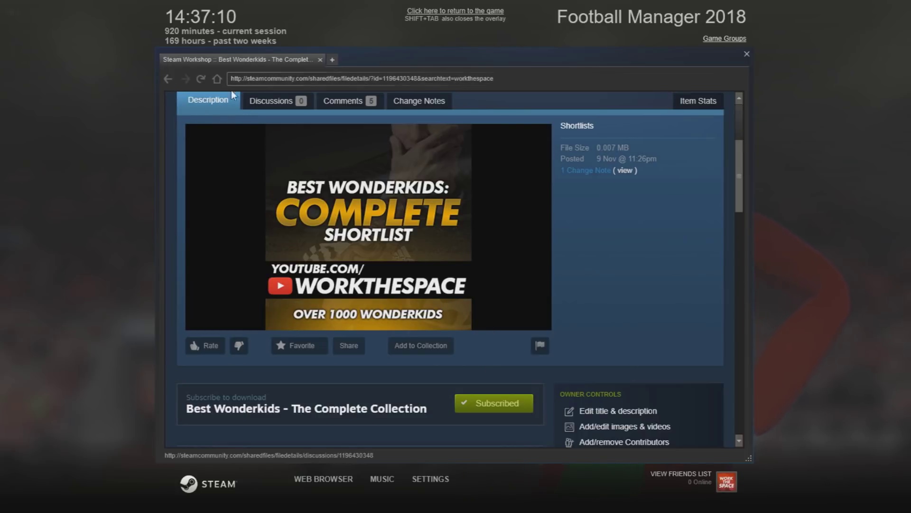
Back out through the search results and Shortlists pages to the earlier Workshop page.
{"action": "left_click", "coordinate": [172, 79]}
{"action": "left_click", "coordinate": [167, 80]}
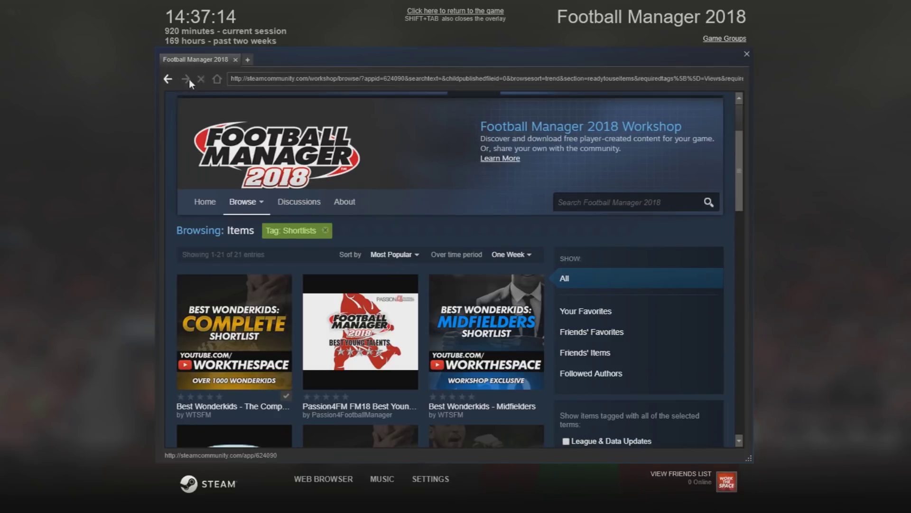
{"action": "left_click", "coordinate": [168, 79]}
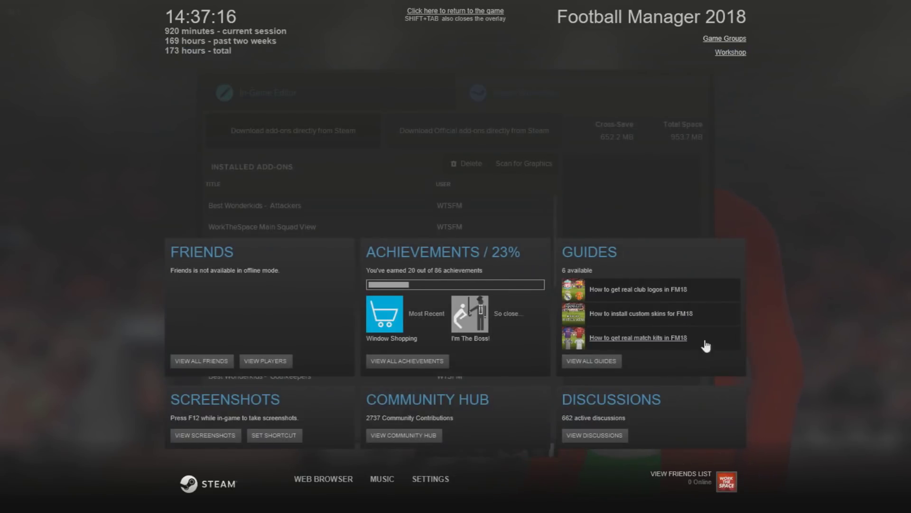
Review the installed WorkTheSpace add-ons, then leave the add-ons screen for the main menu.
{"action": "key", "text": "shift+Tab"}
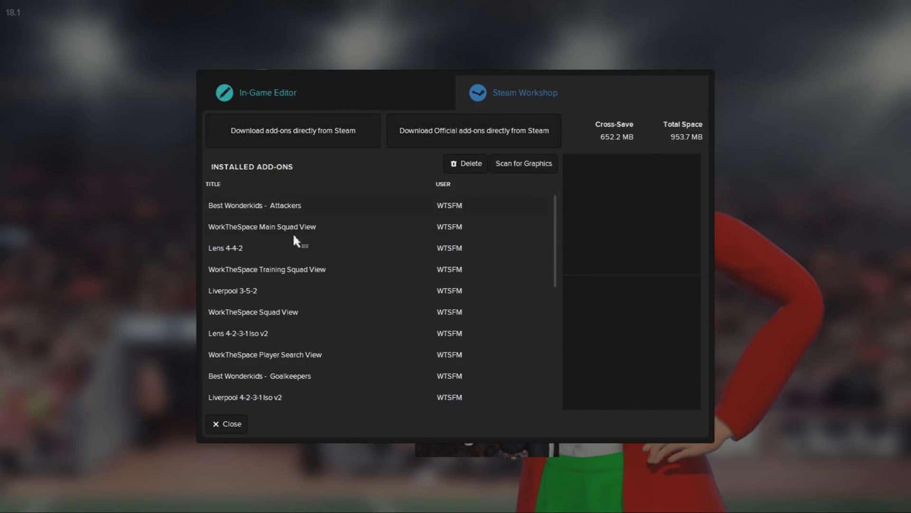
{"action": "scroll", "coordinate": [308, 228], "scroll_direction": "down", "scroll_amount": 5}
{"action": "scroll", "coordinate": [311, 230], "scroll_direction": "down", "scroll_amount": 4}
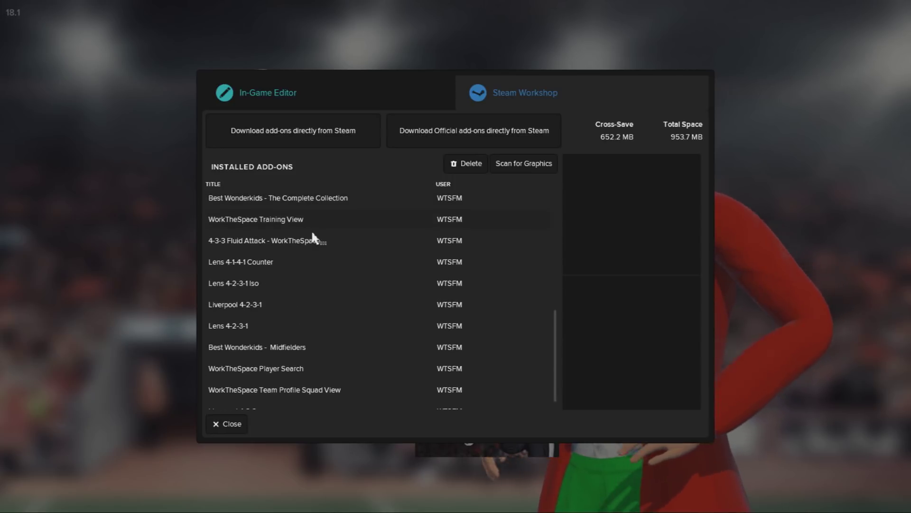
{"action": "left_click", "coordinate": [338, 357]}
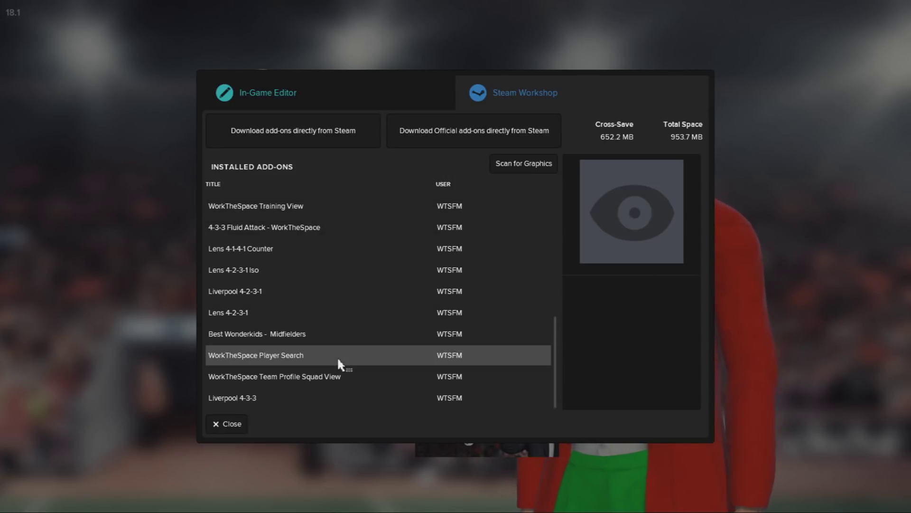
{"action": "left_click", "coordinate": [369, 371]}
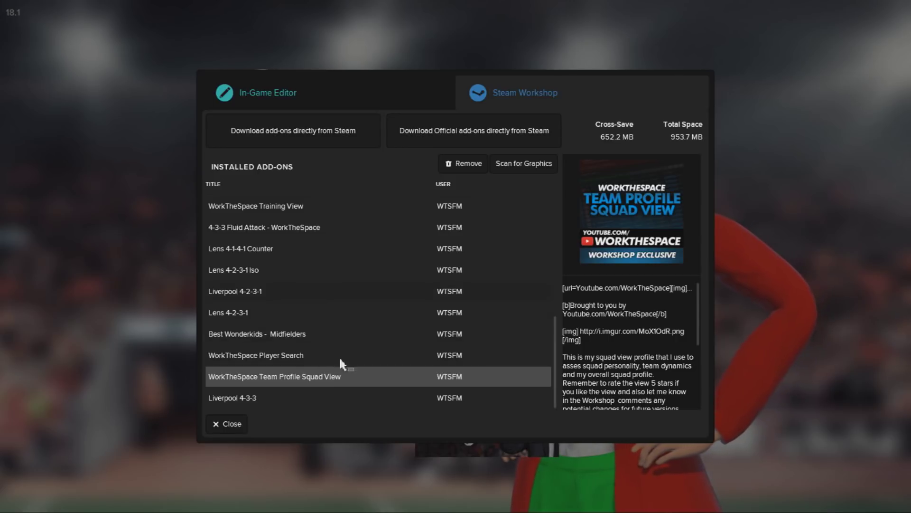
{"action": "left_click", "coordinate": [231, 424]}
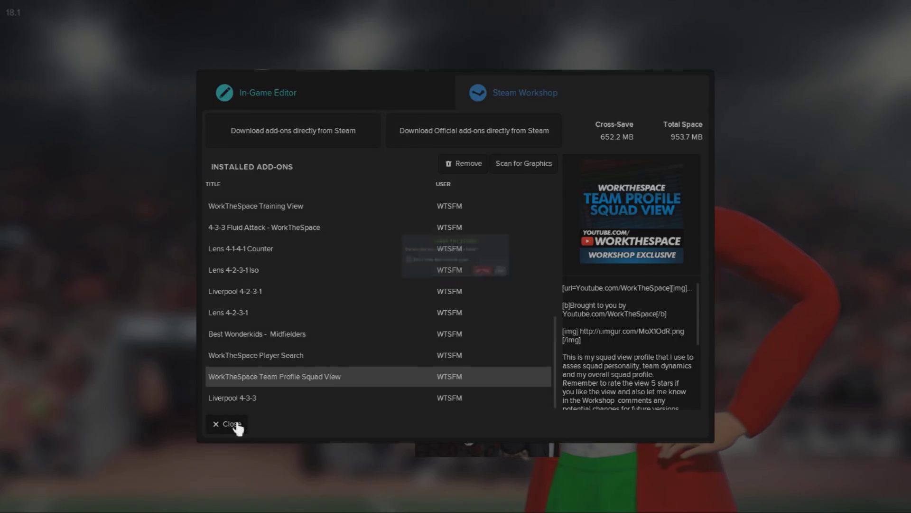
{"action": "left_click", "coordinate": [499, 282]}
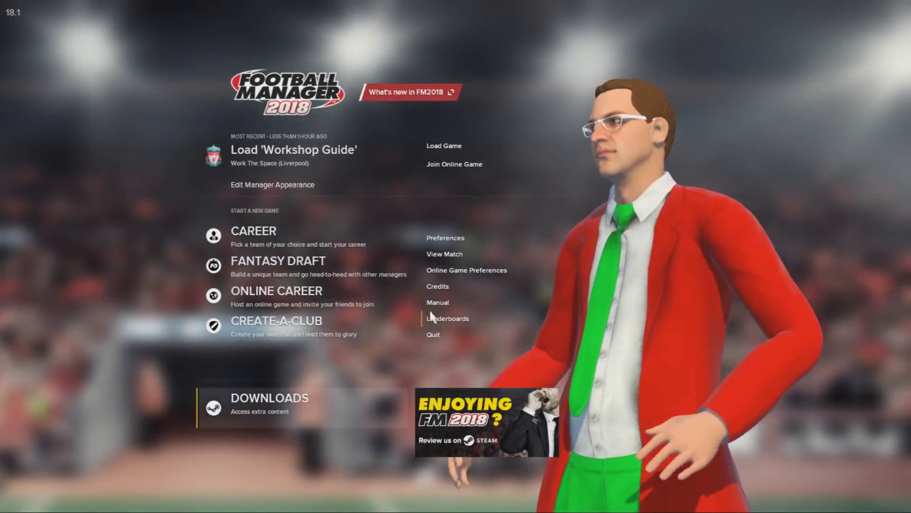
Load the Workshop Guide save and bring up Liverpool's Squad screen and its views list.
{"action": "left_click", "coordinate": [341, 176]}
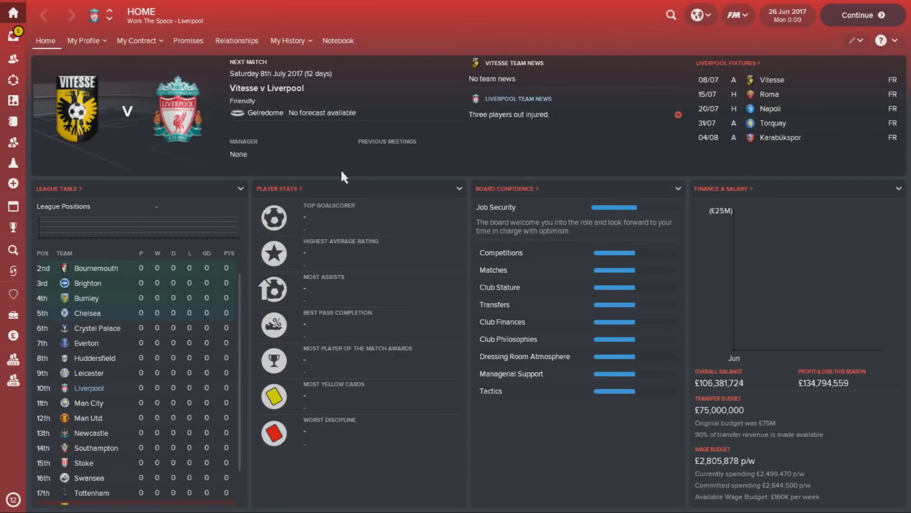
{"action": "left_click", "coordinate": [25, 65]}
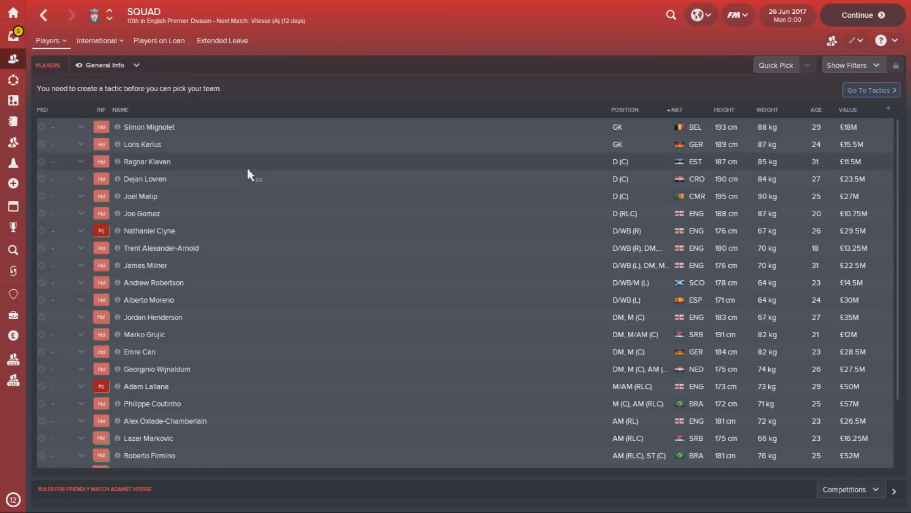
{"action": "left_click", "coordinate": [124, 67]}
Import the WorkTheSpace Training Squad View file and apply it to the squad list.
{"action": "mouse_move", "coordinate": [123, 81]}
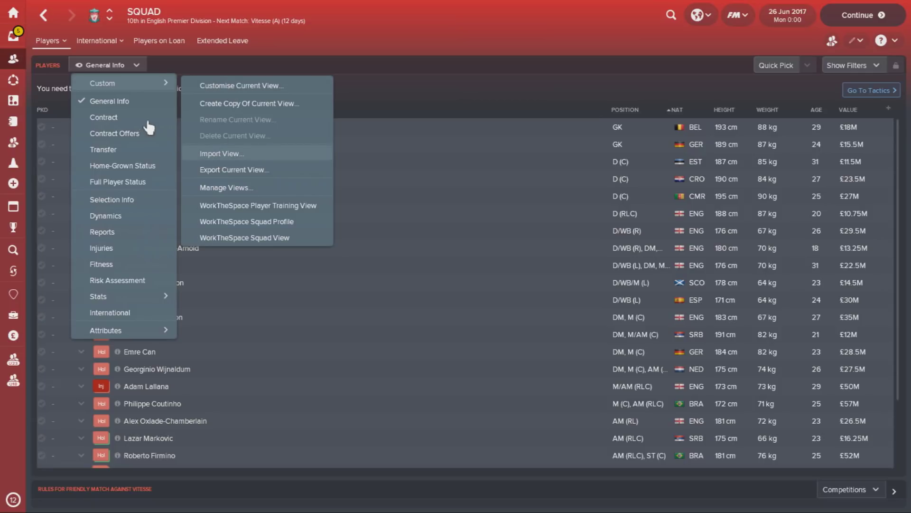
{"action": "left_click", "coordinate": [221, 152]}
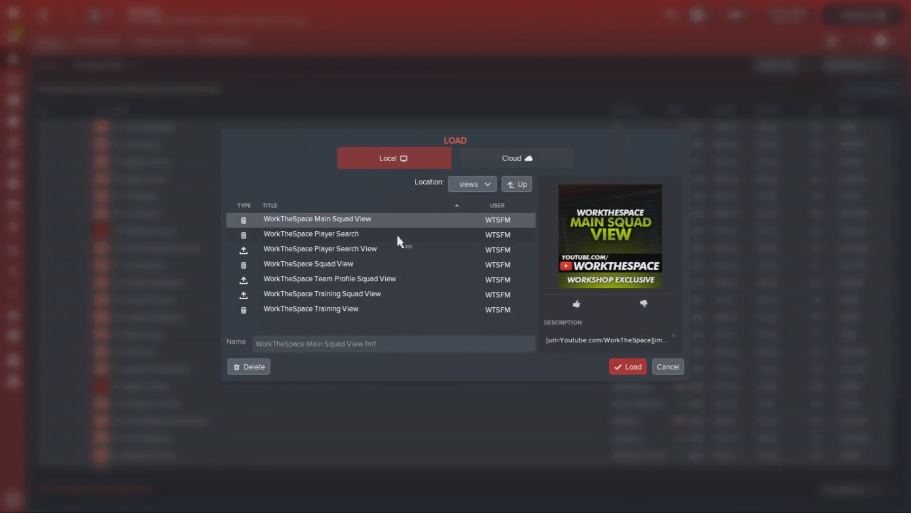
{"action": "left_click", "coordinate": [393, 249]}
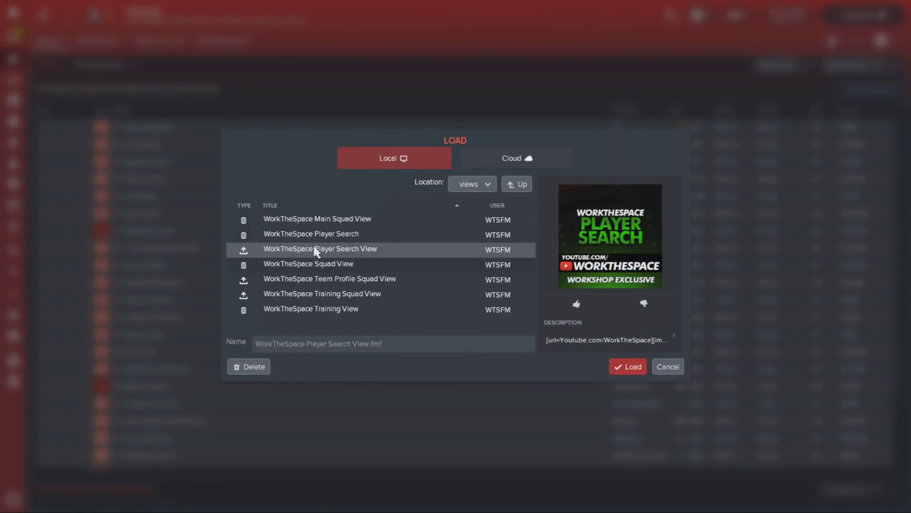
{"action": "left_click", "coordinate": [249, 221]}
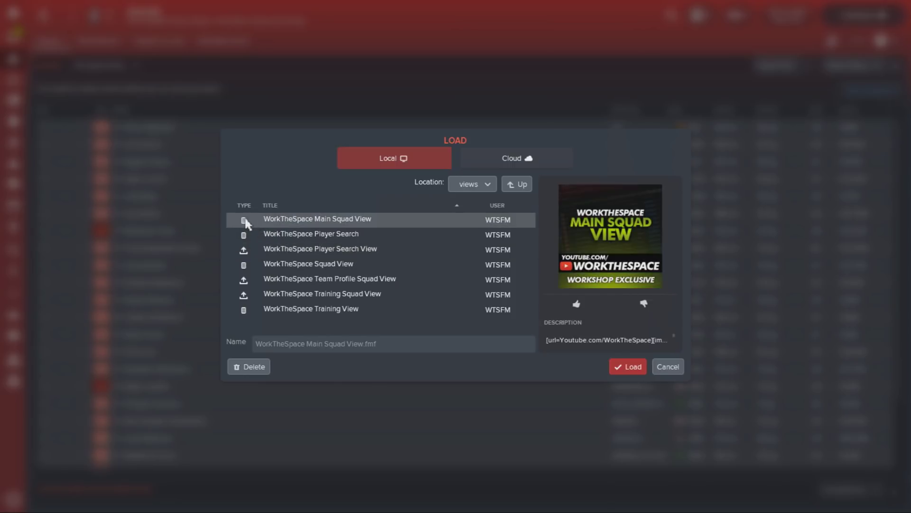
{"action": "left_click", "coordinate": [249, 248]}
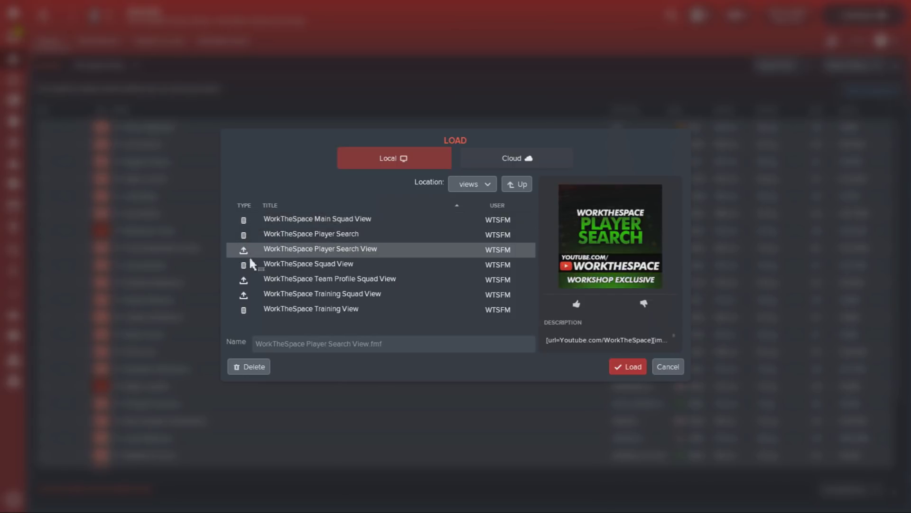
{"action": "left_click", "coordinate": [255, 281]}
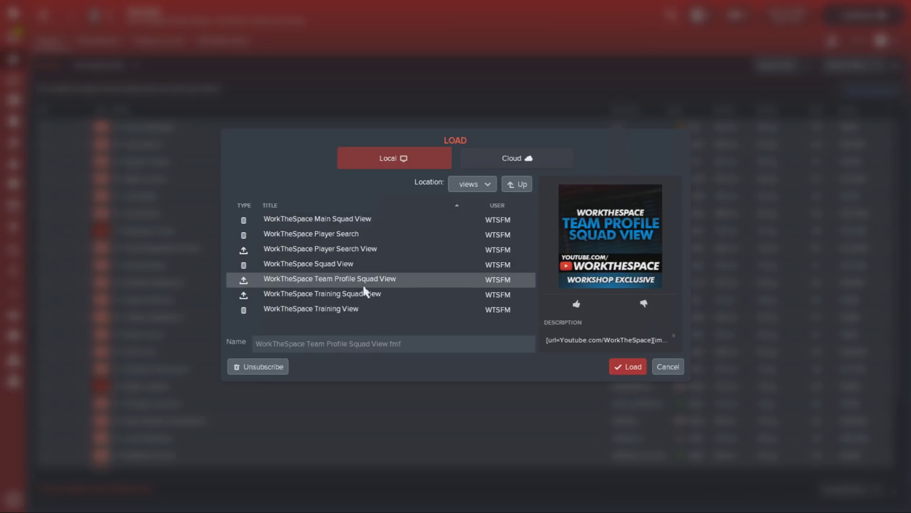
{"action": "left_click", "coordinate": [416, 294]}
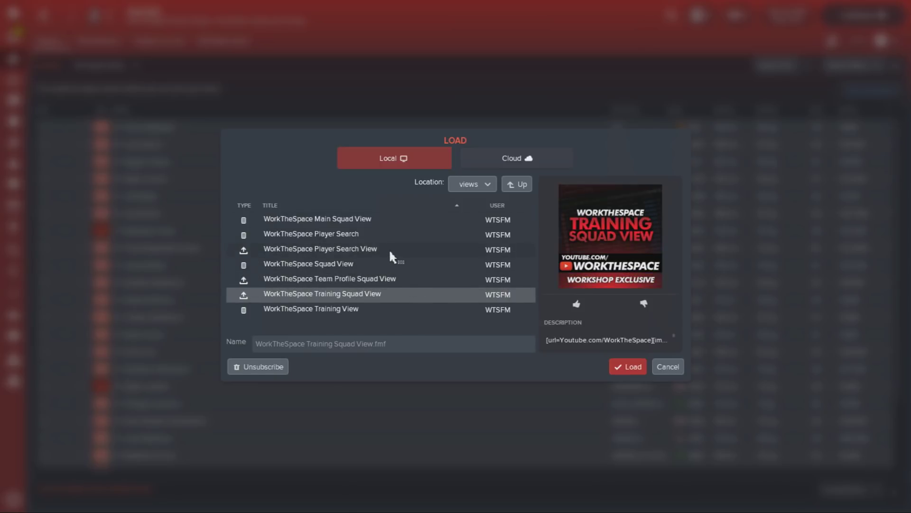
{"action": "left_click", "coordinate": [391, 251]}
{"action": "left_click", "coordinate": [410, 280]}
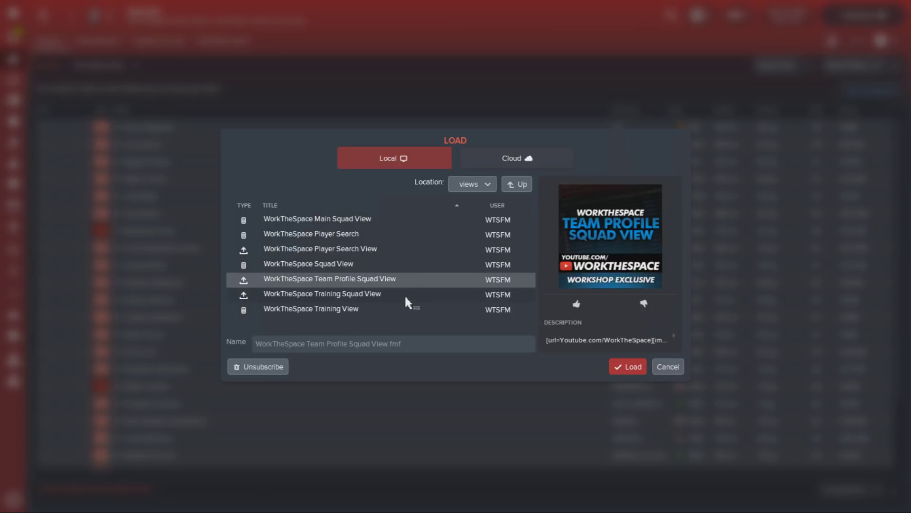
{"action": "left_click", "coordinate": [411, 294]}
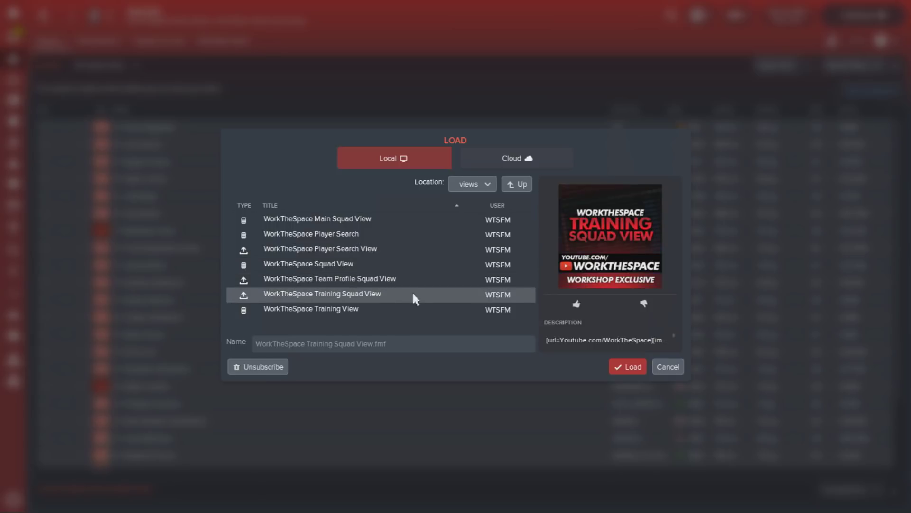
{"action": "left_click", "coordinate": [633, 369]}
{"action": "left_click", "coordinate": [541, 277]}
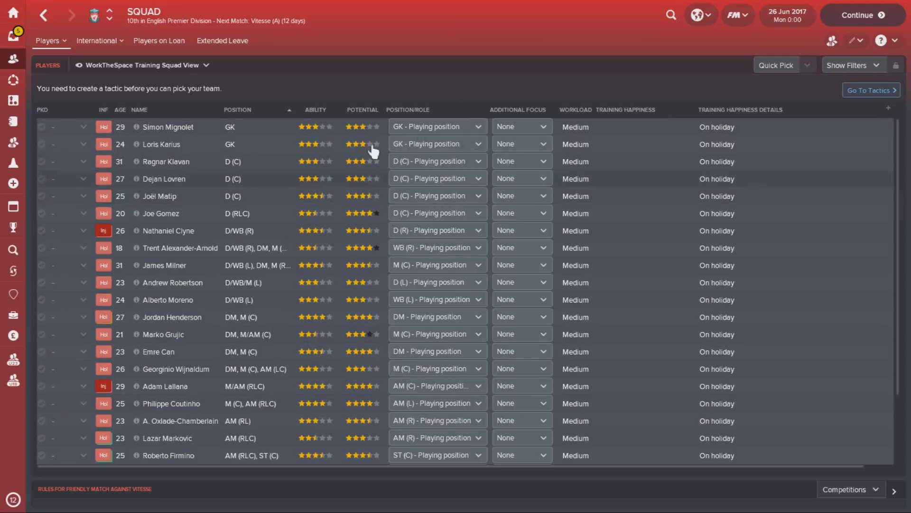
Switch the squad list to WorkTheSpace Squad View, then to WorkTheSpace Squad Profile.
{"action": "left_click", "coordinate": [179, 67]}
{"action": "mouse_move", "coordinate": [178, 82]}
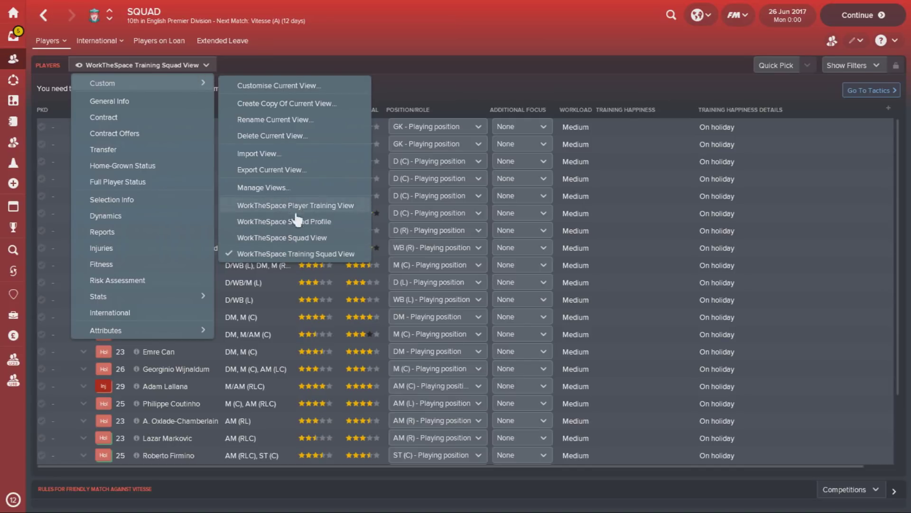
{"action": "left_click", "coordinate": [301, 238]}
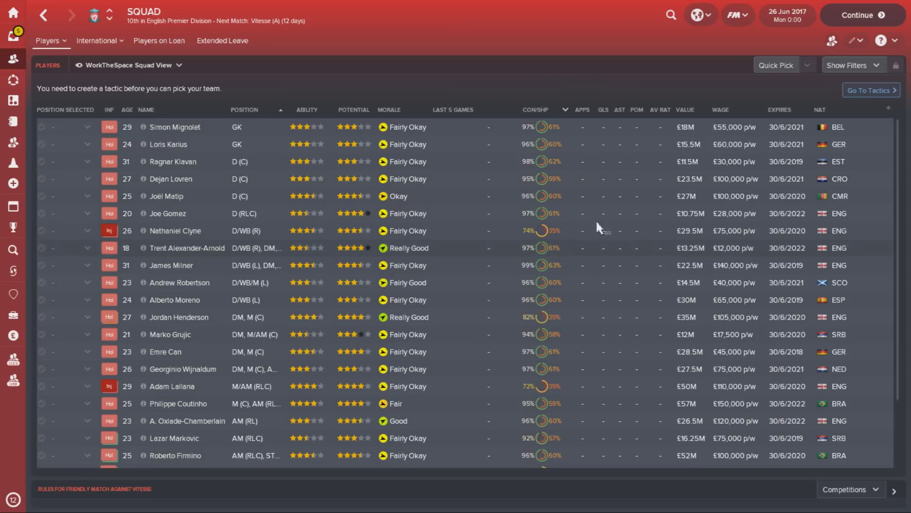
{"action": "left_click", "coordinate": [142, 66]}
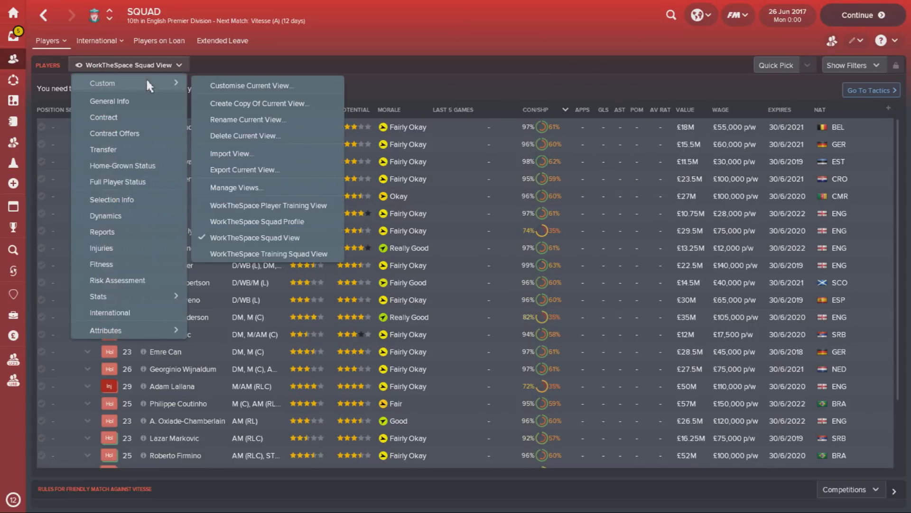
{"action": "left_click", "coordinate": [297, 223]}
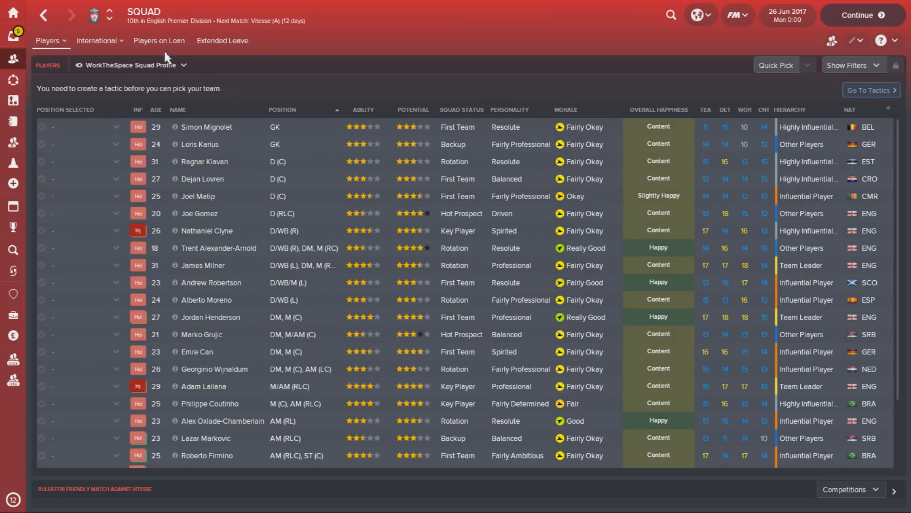
Go to Scouting, open the empty player shortlist, and show its options.
{"action": "left_click", "coordinate": [18, 257]}
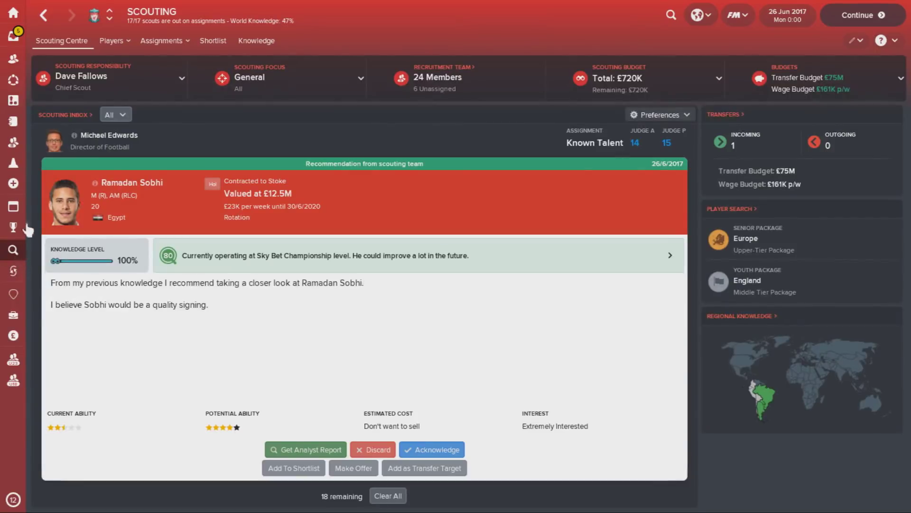
{"action": "left_click", "coordinate": [212, 44]}
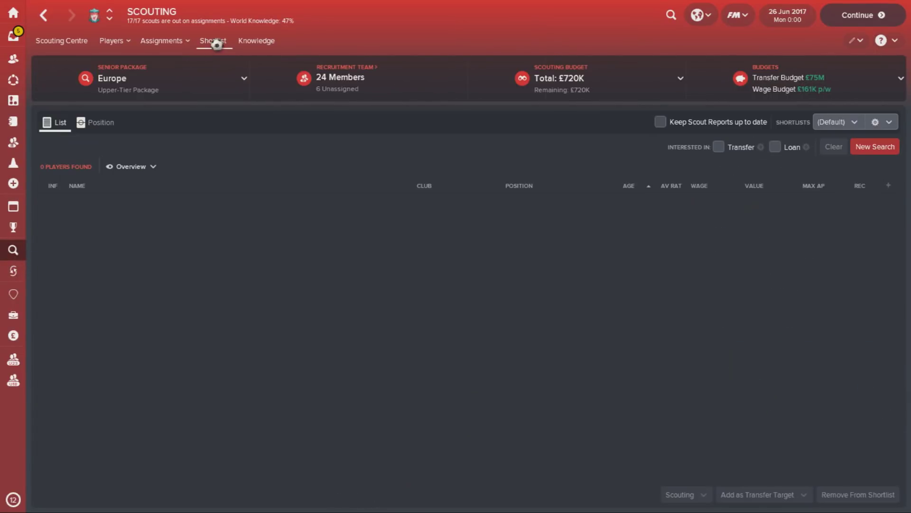
{"action": "left_click", "coordinate": [894, 124]}
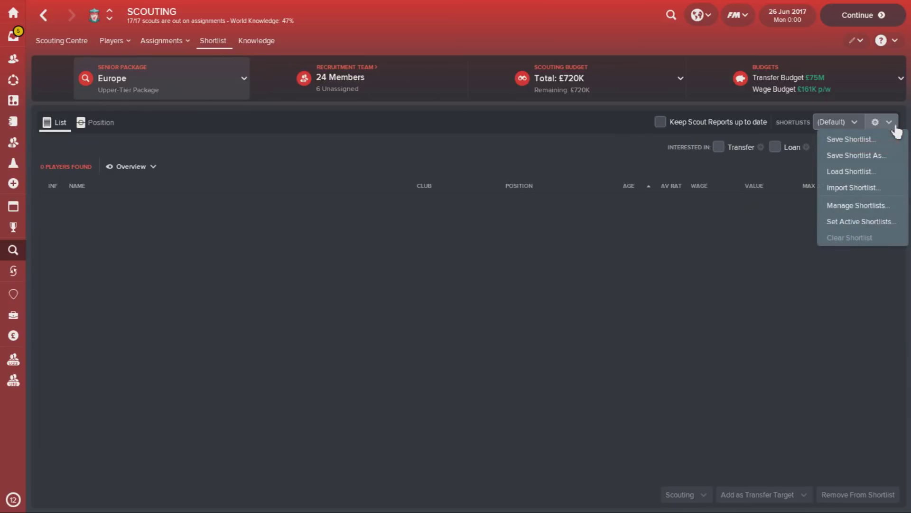
Browse the Wonderkids shortlist files for import, cancel, and reopen the shortlist options.
{"action": "left_click", "coordinate": [860, 189]}
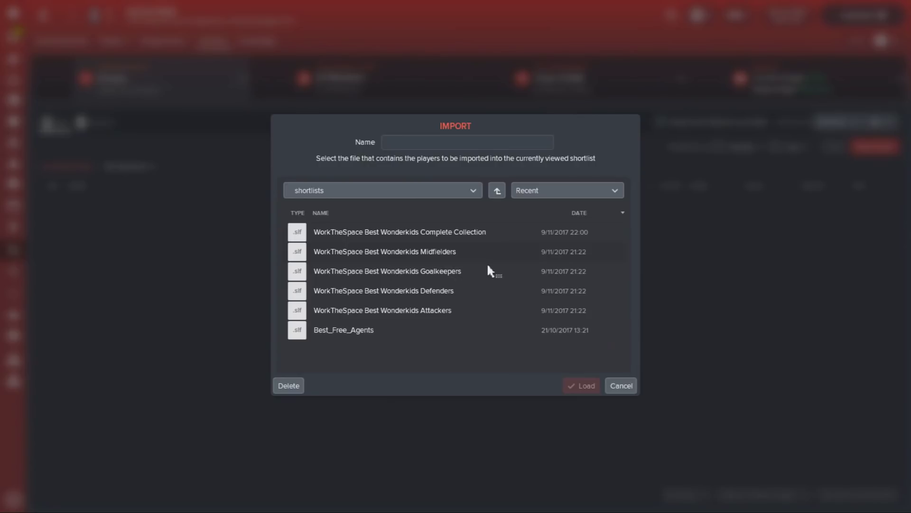
{"action": "left_click", "coordinate": [506, 239]}
{"action": "left_click", "coordinate": [496, 254]}
{"action": "left_click", "coordinate": [493, 274]}
{"action": "left_click", "coordinate": [629, 386]}
{"action": "left_click", "coordinate": [871, 126]}
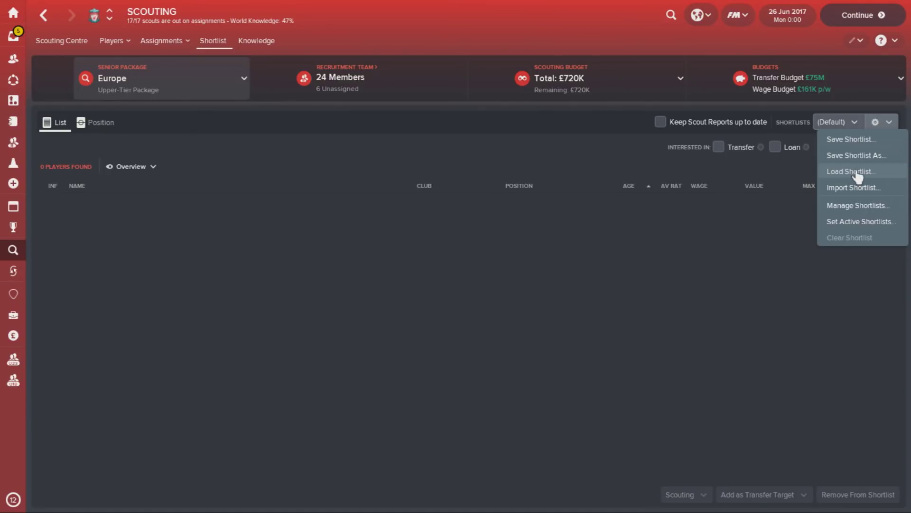
Load the Best Wonderkids - The Complete Collection shortlist and sort its 590 players by value.
{"action": "left_click", "coordinate": [858, 173]}
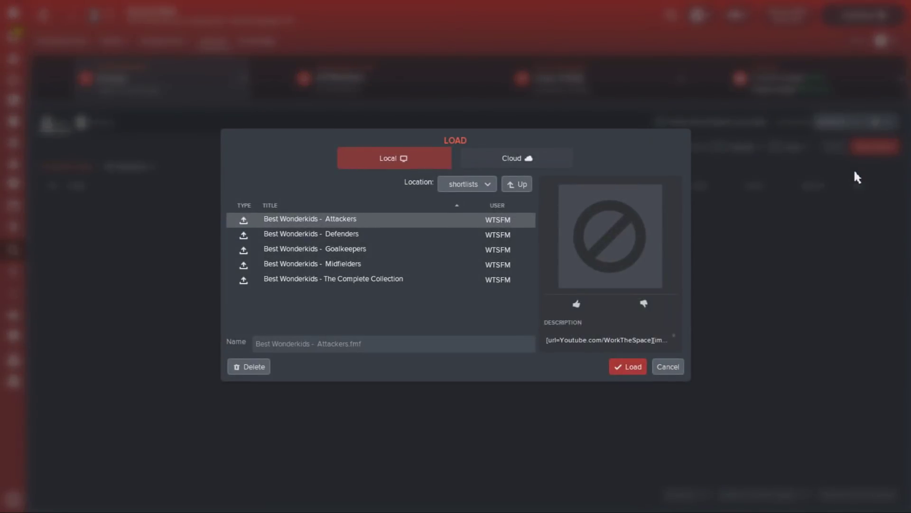
{"action": "left_click", "coordinate": [403, 235]}
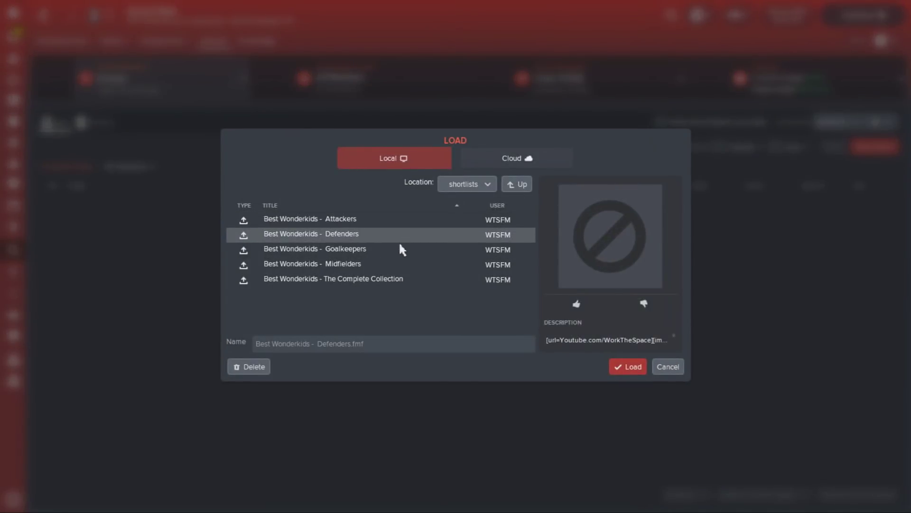
{"action": "left_click", "coordinate": [385, 244]}
{"action": "left_click", "coordinate": [412, 268]}
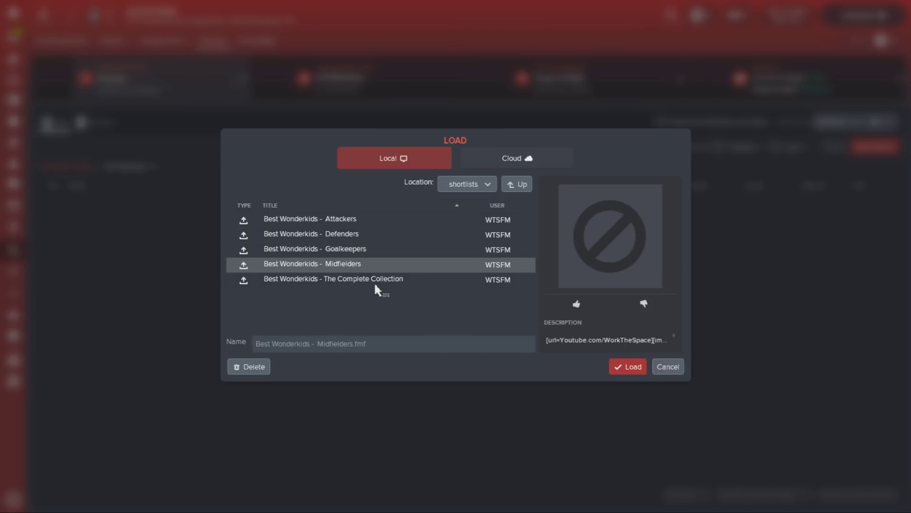
{"action": "left_click", "coordinate": [408, 280]}
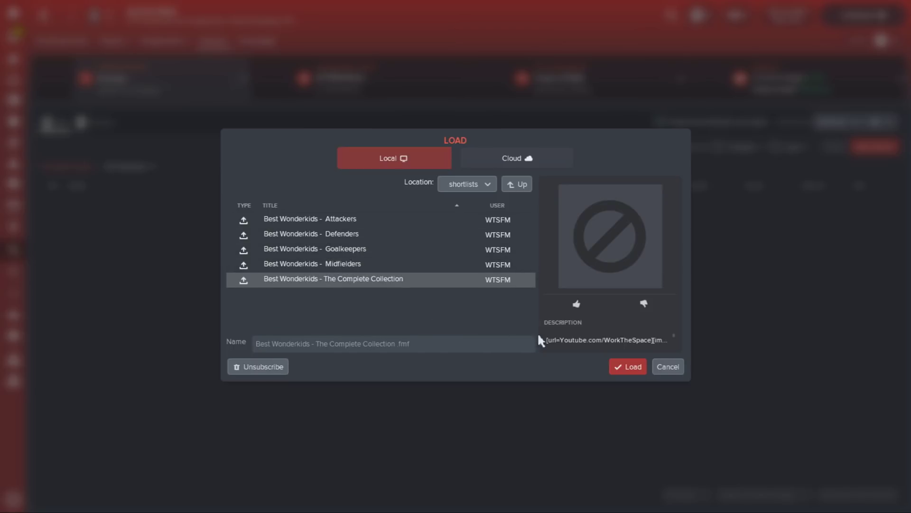
{"action": "left_click", "coordinate": [624, 368]}
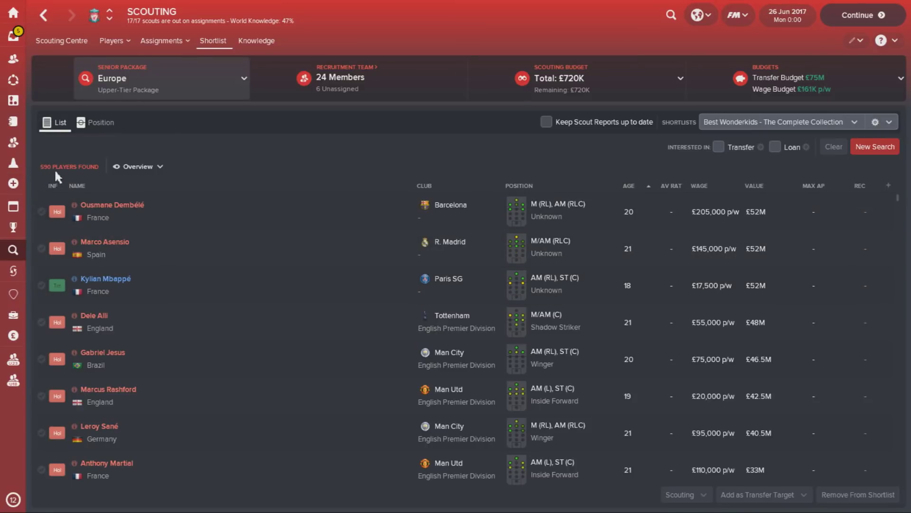
{"action": "left_click", "coordinate": [775, 186]}
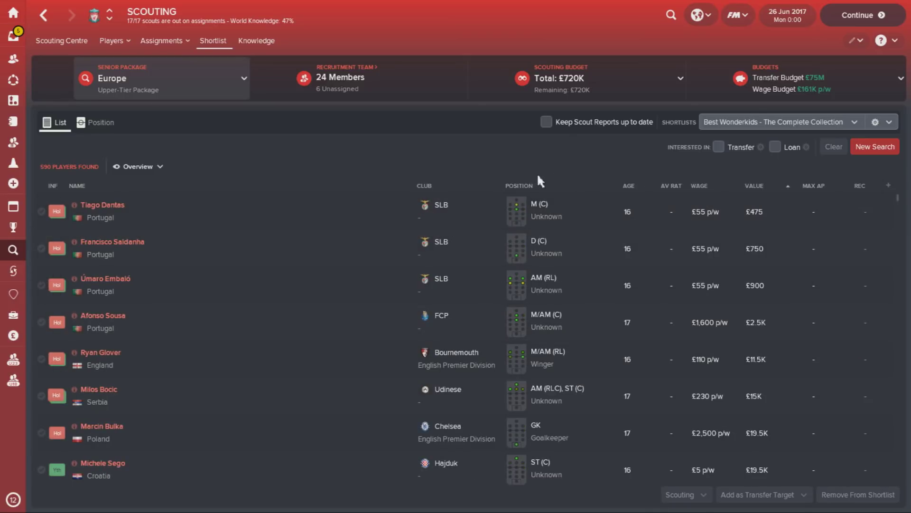
{"action": "left_click", "coordinate": [13, 100]}
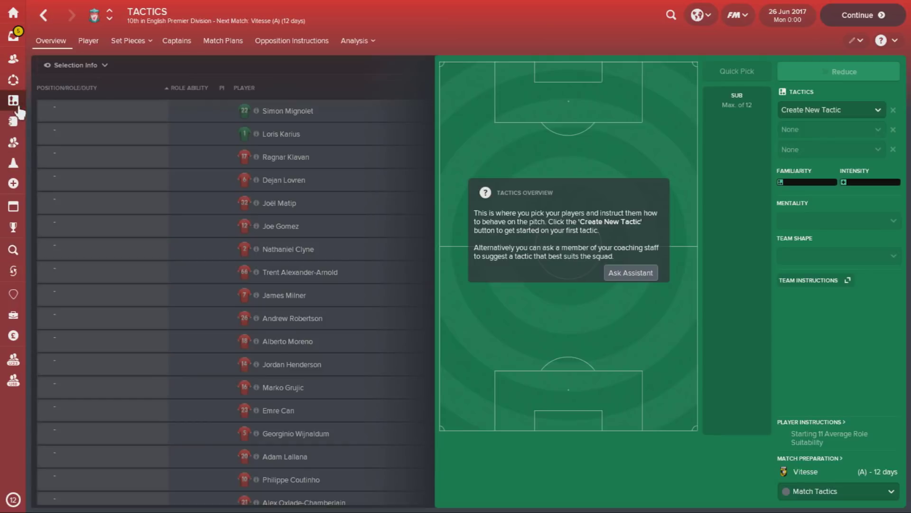
Get the assistant's tactic, then load the 4-3-3 Fluid Attack - WorkTheSpace file in Manage Tactics.
{"action": "left_click", "coordinate": [622, 278]}
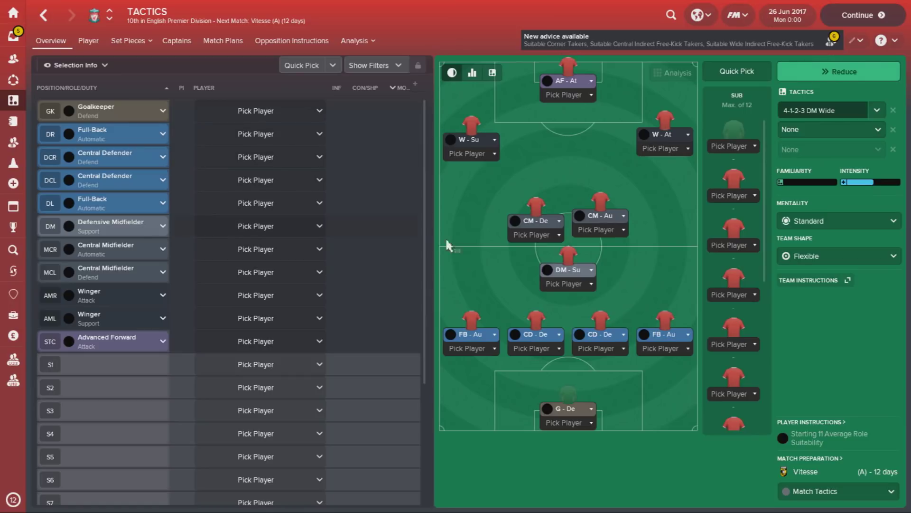
{"action": "left_click", "coordinate": [878, 112]}
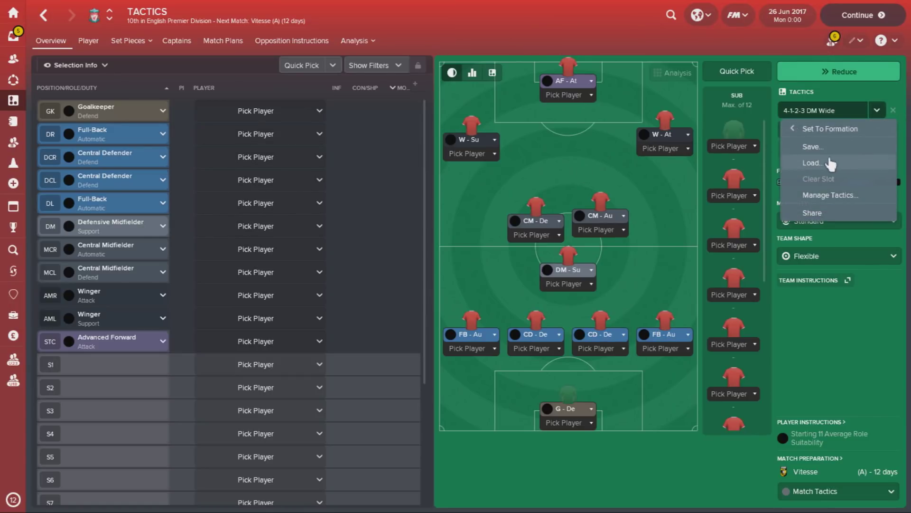
{"action": "left_click", "coordinate": [829, 198]}
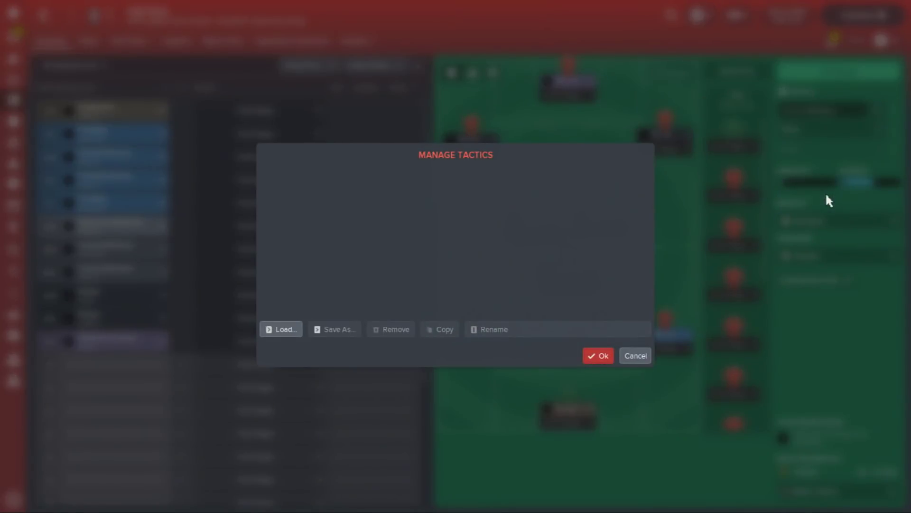
{"action": "left_click", "coordinate": [293, 329]}
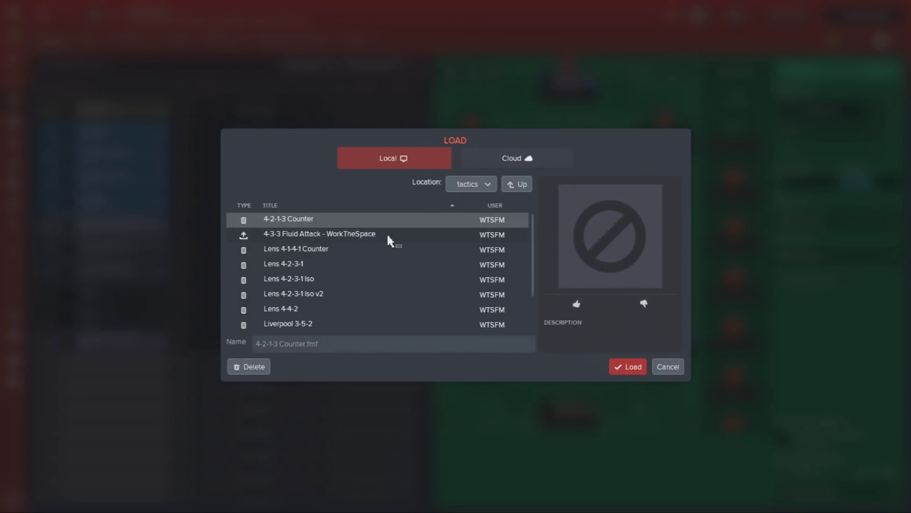
{"action": "left_click", "coordinate": [387, 235]}
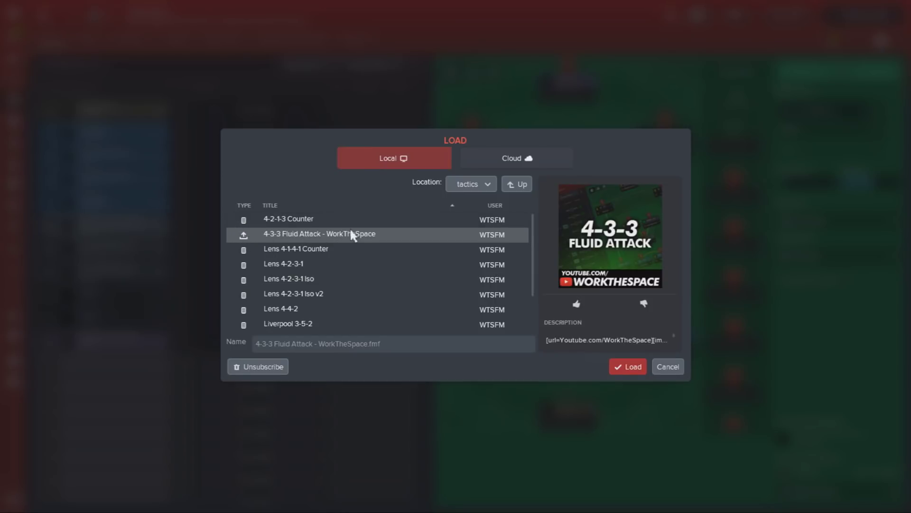
{"action": "left_click", "coordinate": [630, 366]}
Make 4-3-3 Fluid Attack the active tactic, replacing 4-1-2-3 DM Wide without saving it.
{"action": "left_click", "coordinate": [324, 174]}
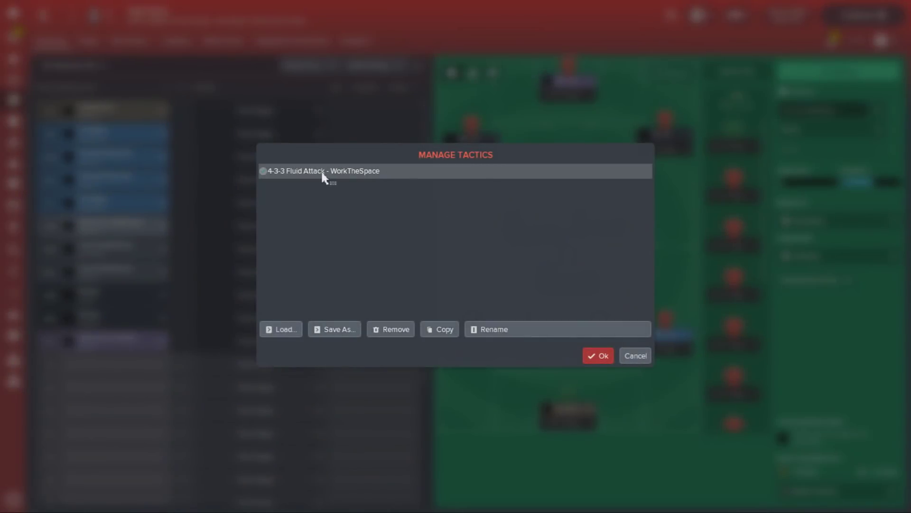
{"action": "left_click", "coordinate": [605, 360]}
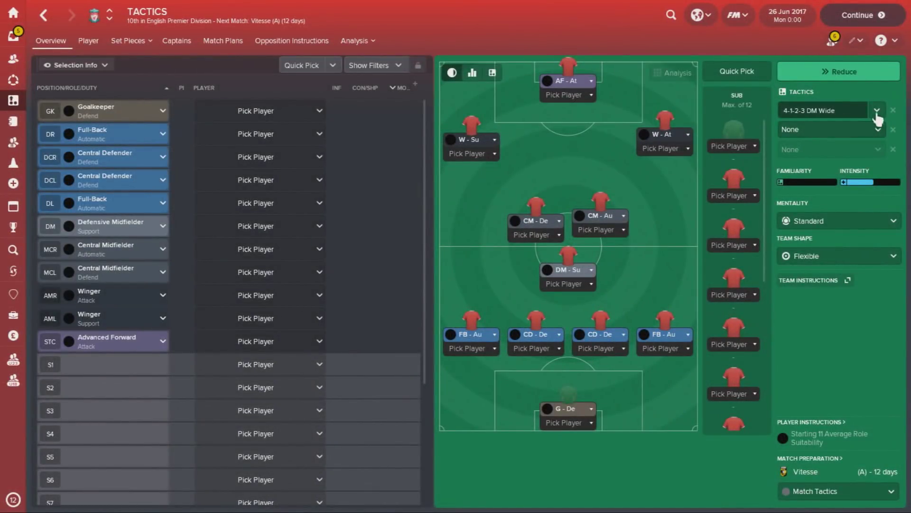
{"action": "left_click", "coordinate": [877, 111]}
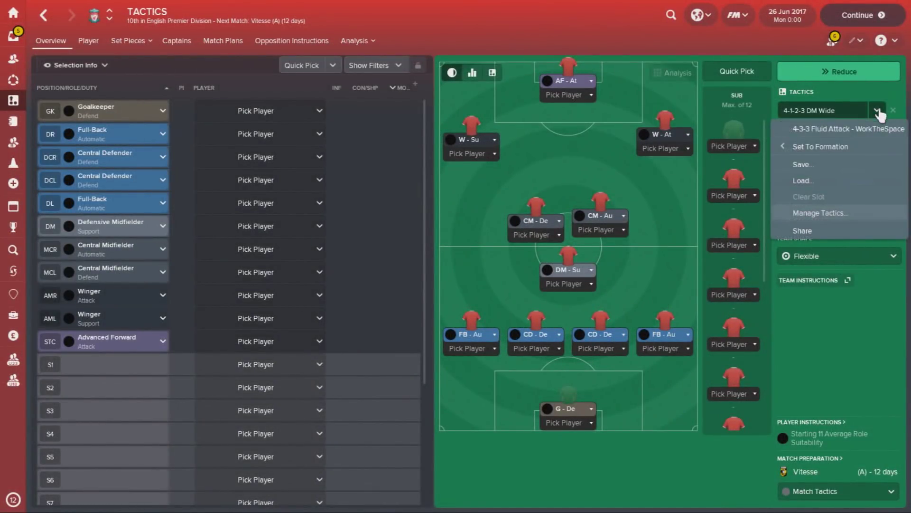
{"action": "left_click", "coordinate": [837, 136]}
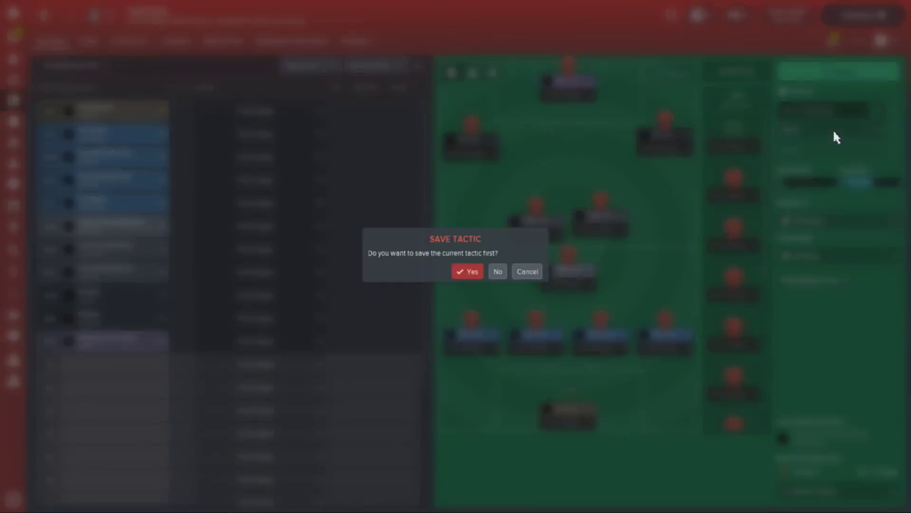
{"action": "left_click", "coordinate": [498, 275]}
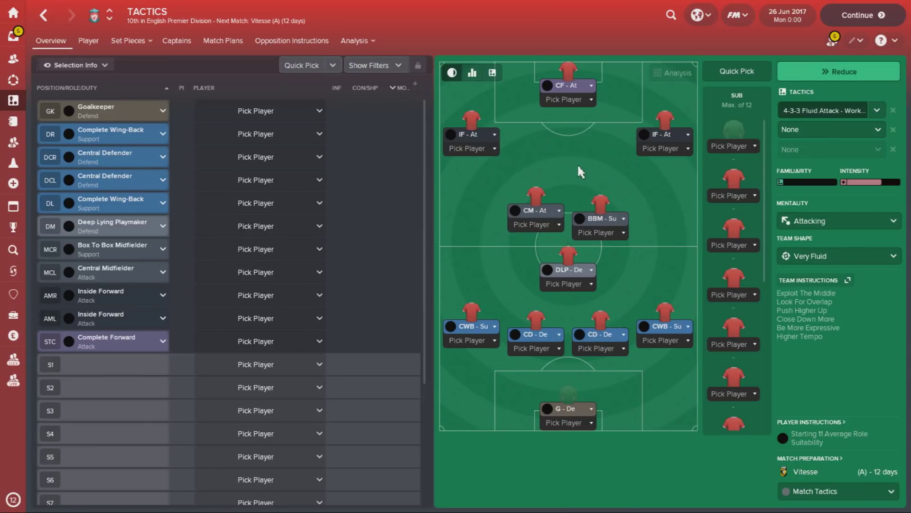
{"action": "left_click", "coordinate": [743, 18]}
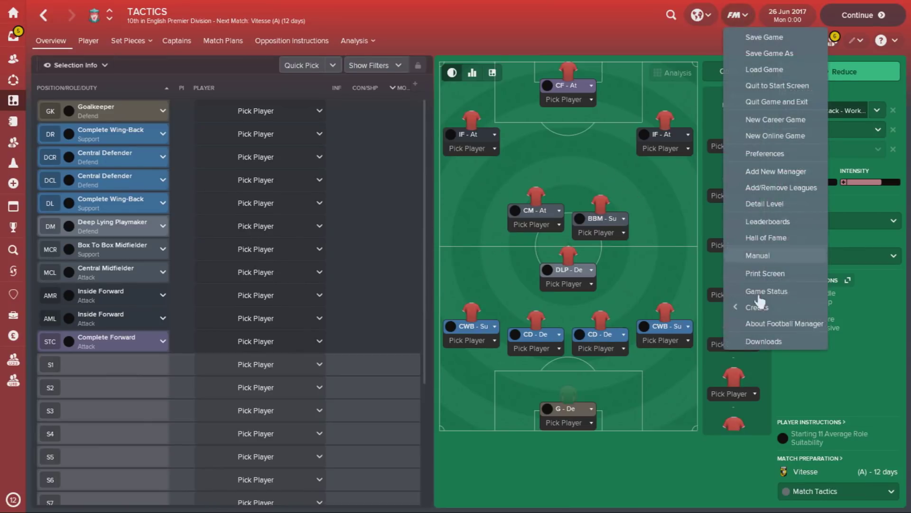
Check the installed Steam Workshop add-ons under Downloads and open the FM2018 Workshop browse page.
{"action": "left_click", "coordinate": [758, 343]}
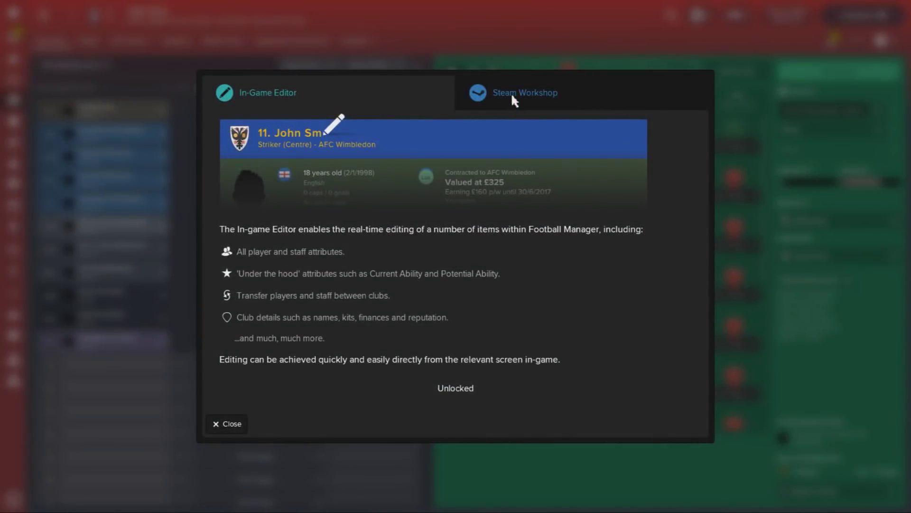
{"action": "left_click", "coordinate": [483, 97]}
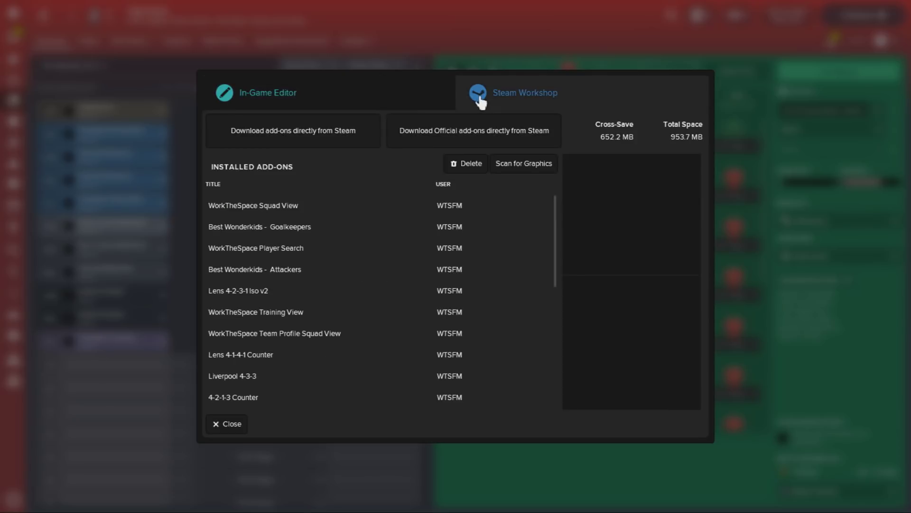
{"action": "left_click", "coordinate": [327, 141]}
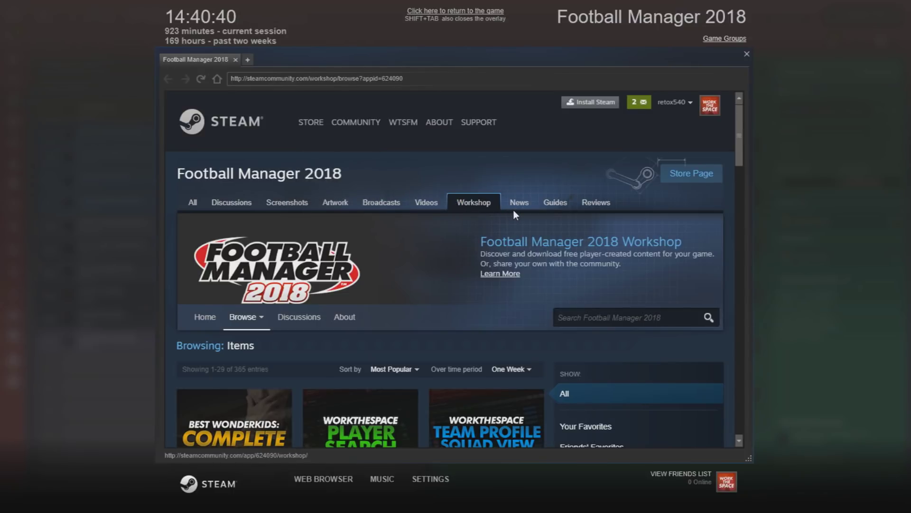
View the Best Wonderkids Complete shortlist page, then the WorkTheSpace author's 10 Workshop items.
{"action": "scroll", "coordinate": [467, 224], "scroll_direction": "down", "scroll_amount": 2}
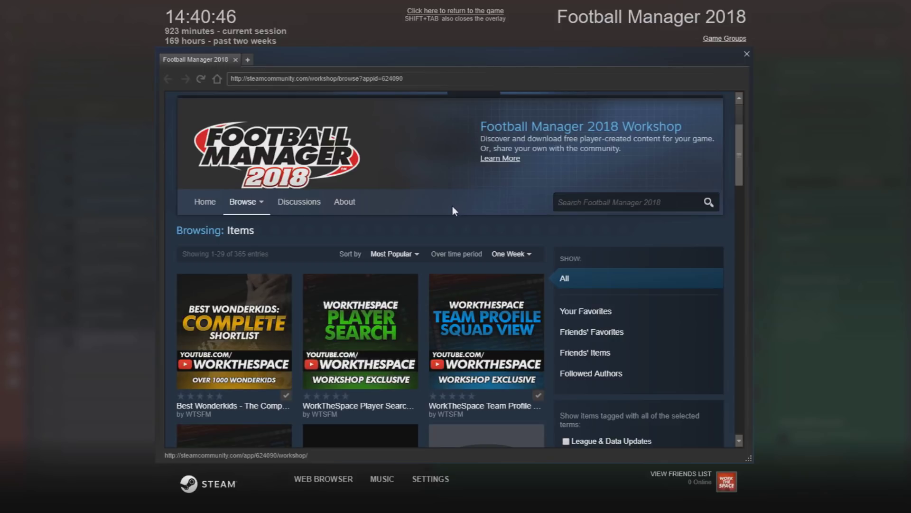
{"action": "left_click", "coordinate": [295, 373]}
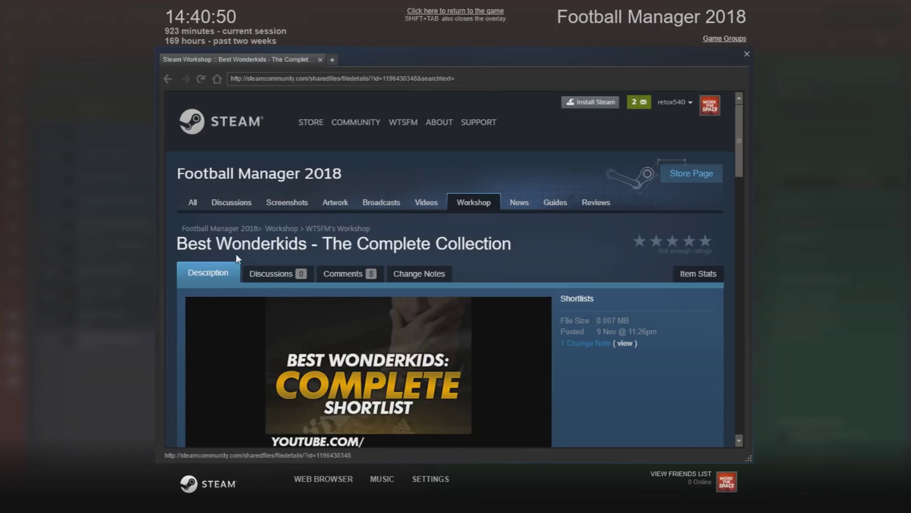
{"action": "left_click", "coordinate": [351, 233]}
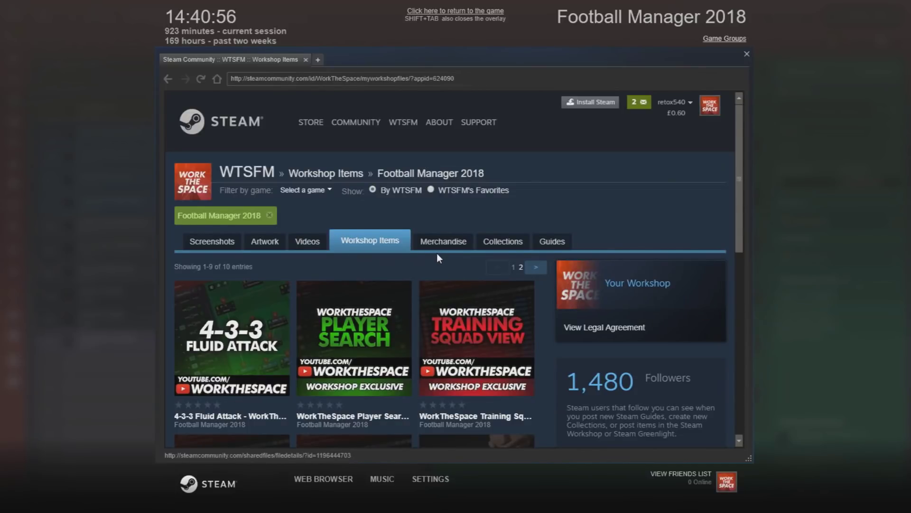
{"action": "scroll", "coordinate": [445, 255], "scroll_direction": "down", "scroll_amount": 1}
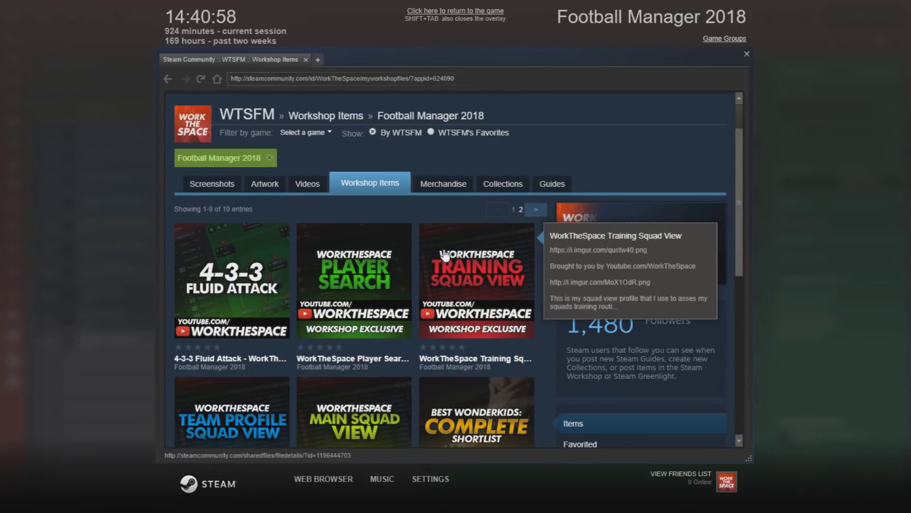